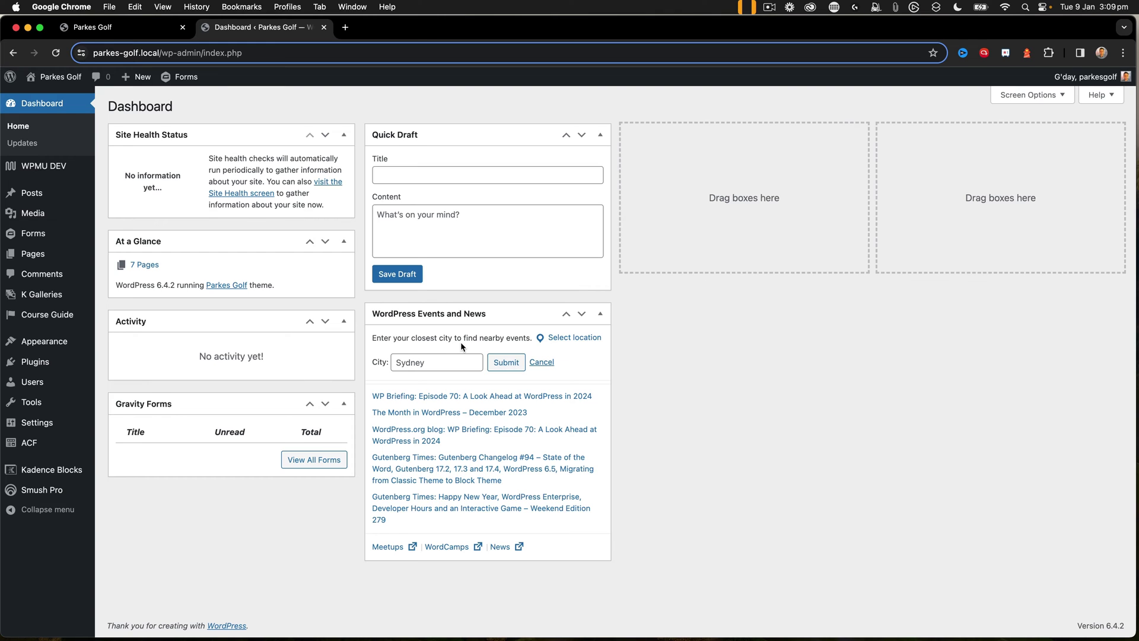
- Open All Pages from the Pages menu in the admin sidebar
mouse_move(37, 254)
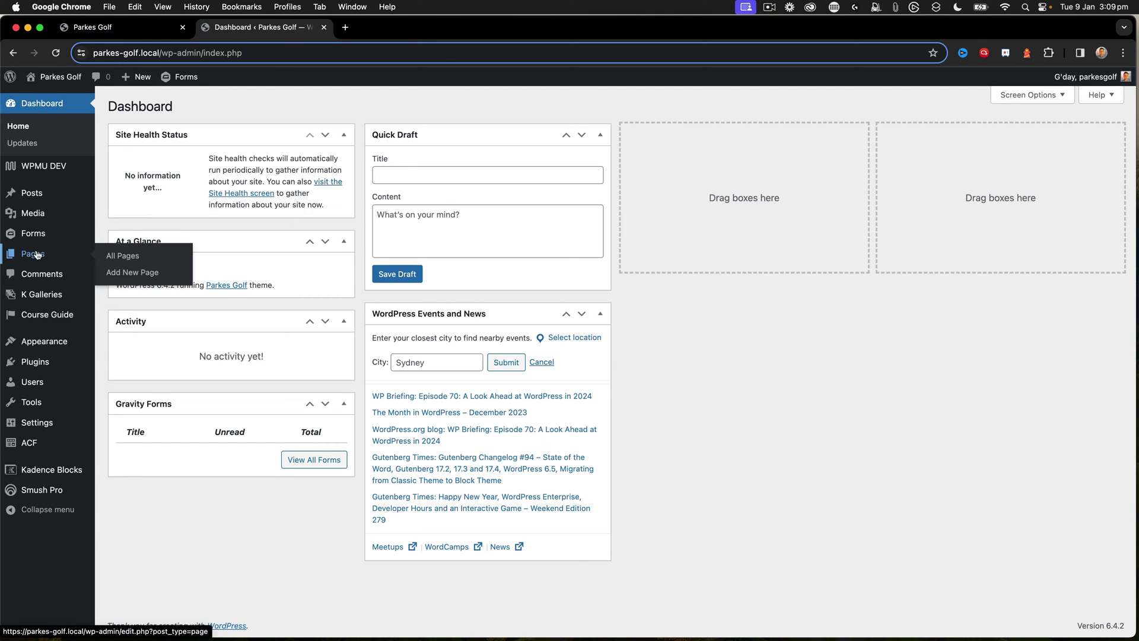
click(122, 255)
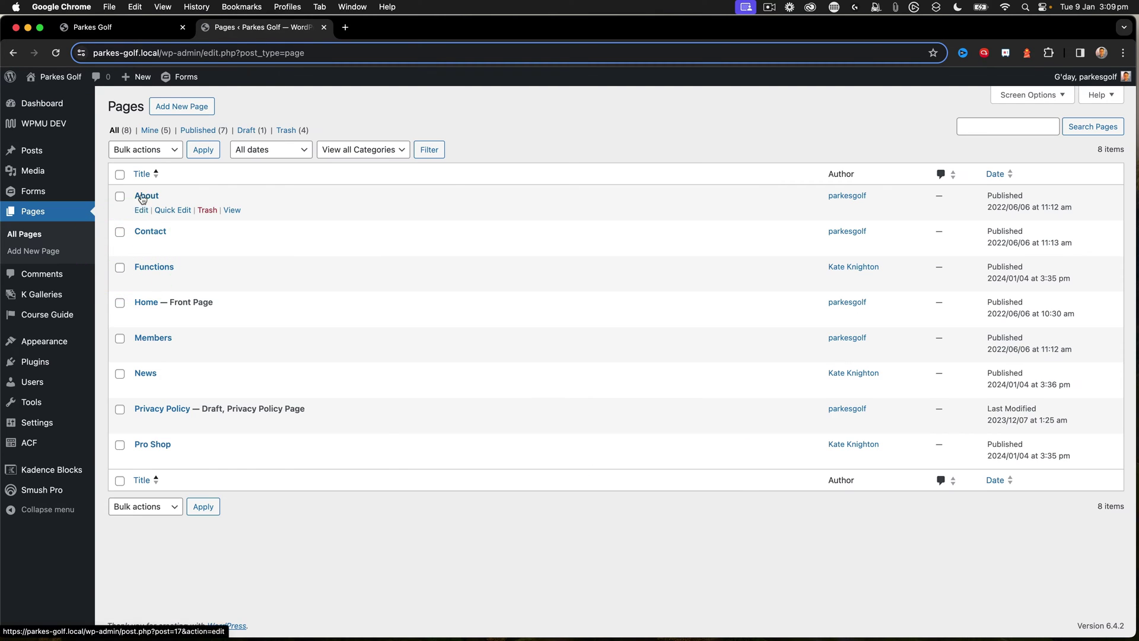
- Open the About page in the block editor and look at its Discussion settings
click(142, 197)
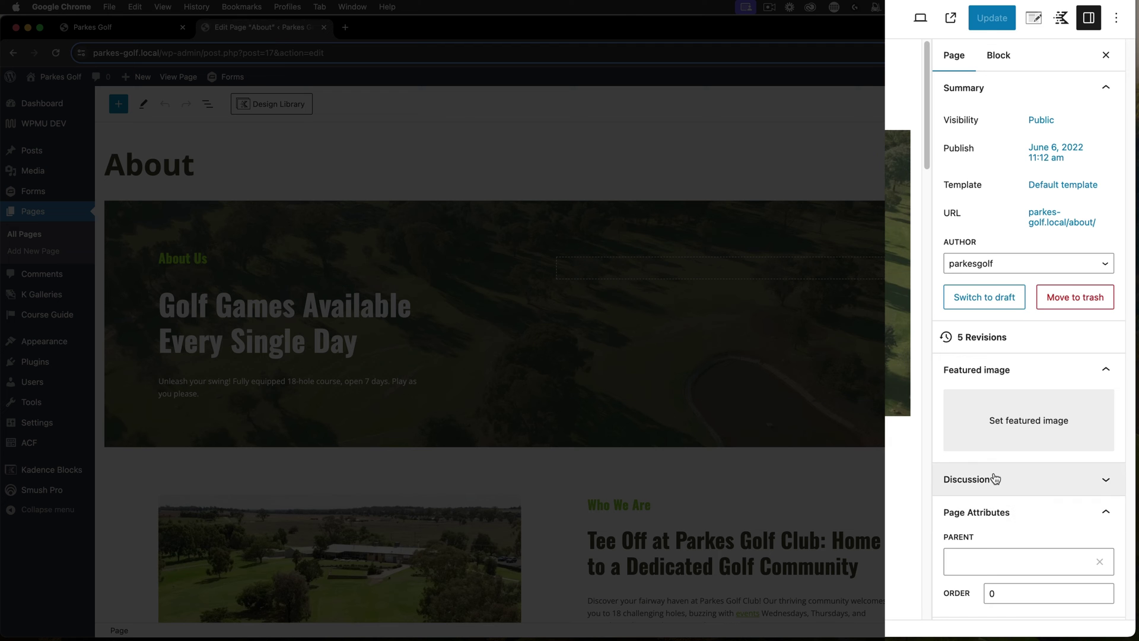
click(1014, 501)
click(995, 478)
scroll(567, 527, down, 5)
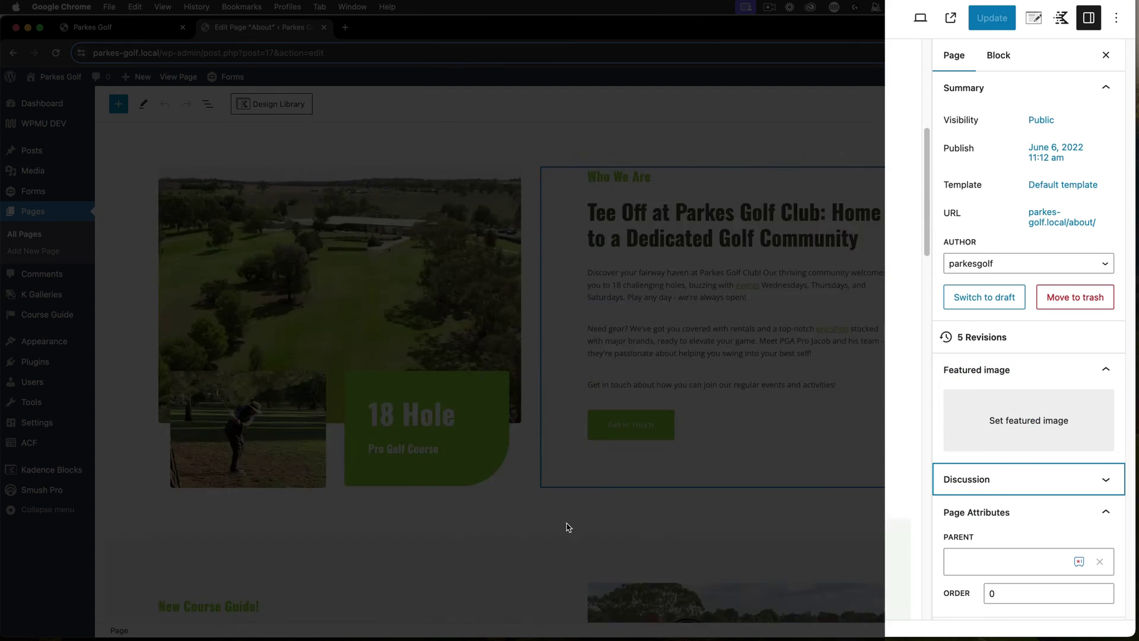
scroll(567, 517, up, 10)
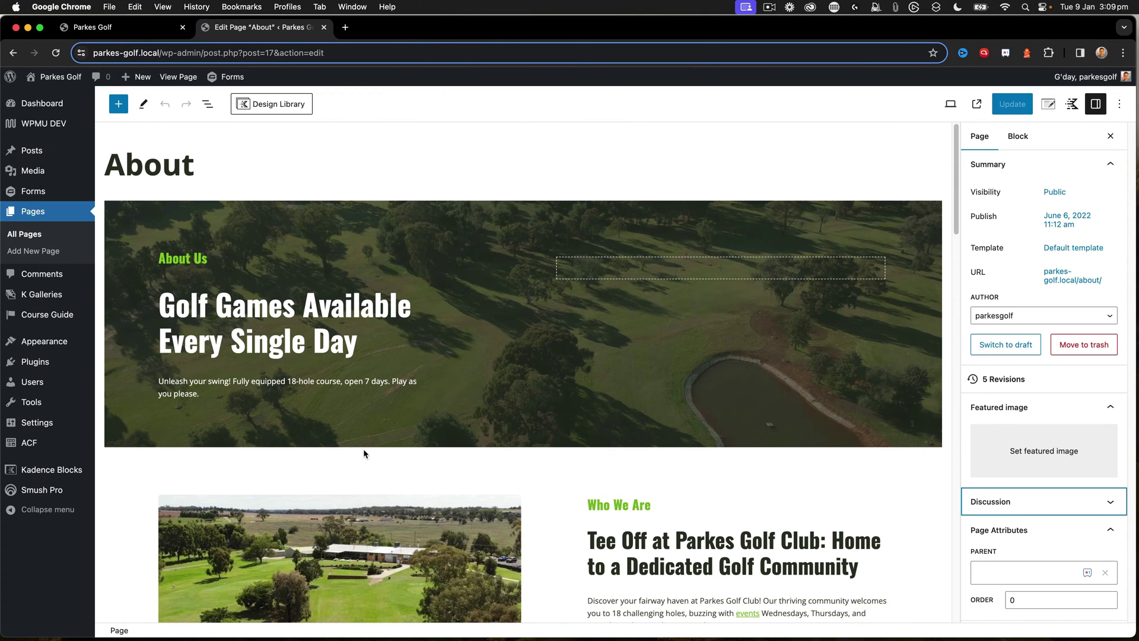
- Hide and restore the settings sidebar, then switch between the Block and Page tabs
click(1095, 105)
click(1095, 105)
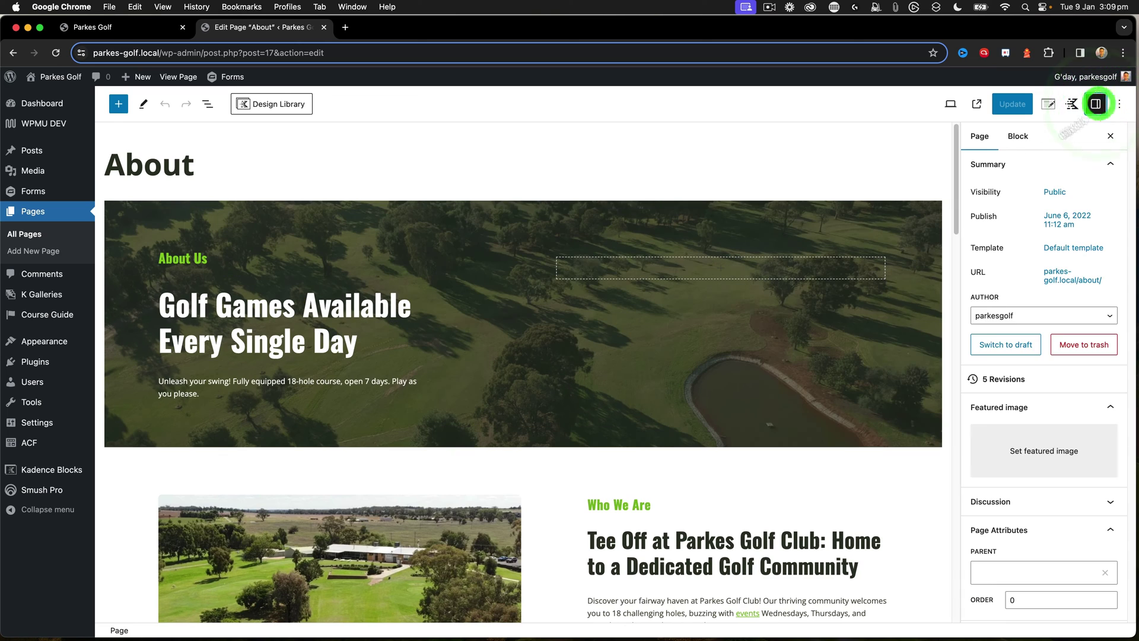
click(1016, 137)
click(977, 138)
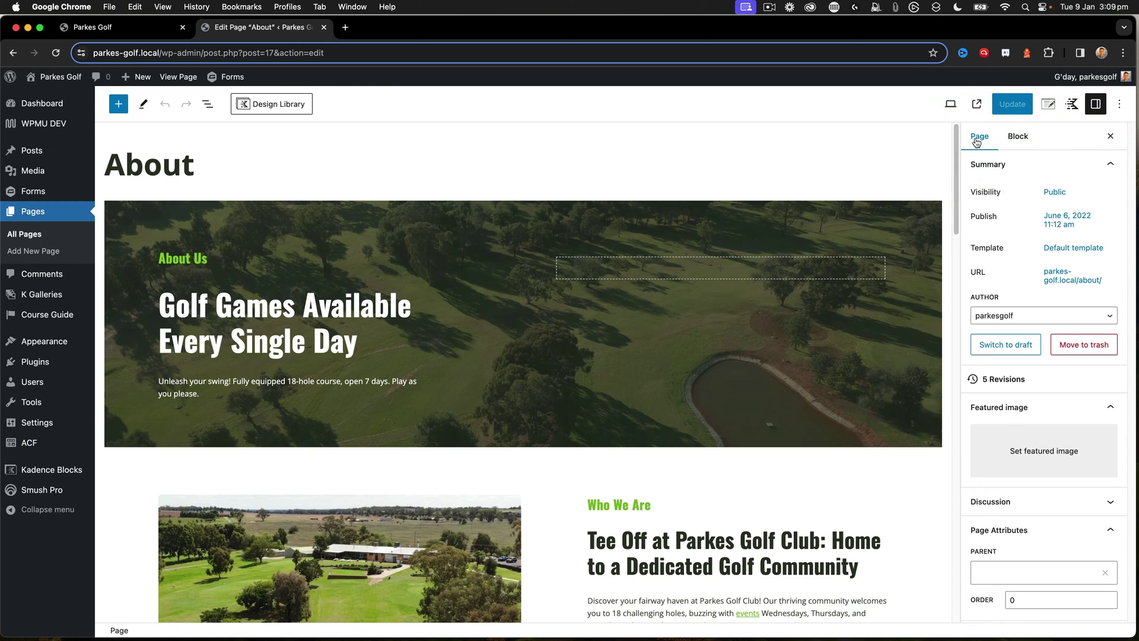
- Search the Add New Plugin directory for 'Yoast'
mouse_move(18, 367)
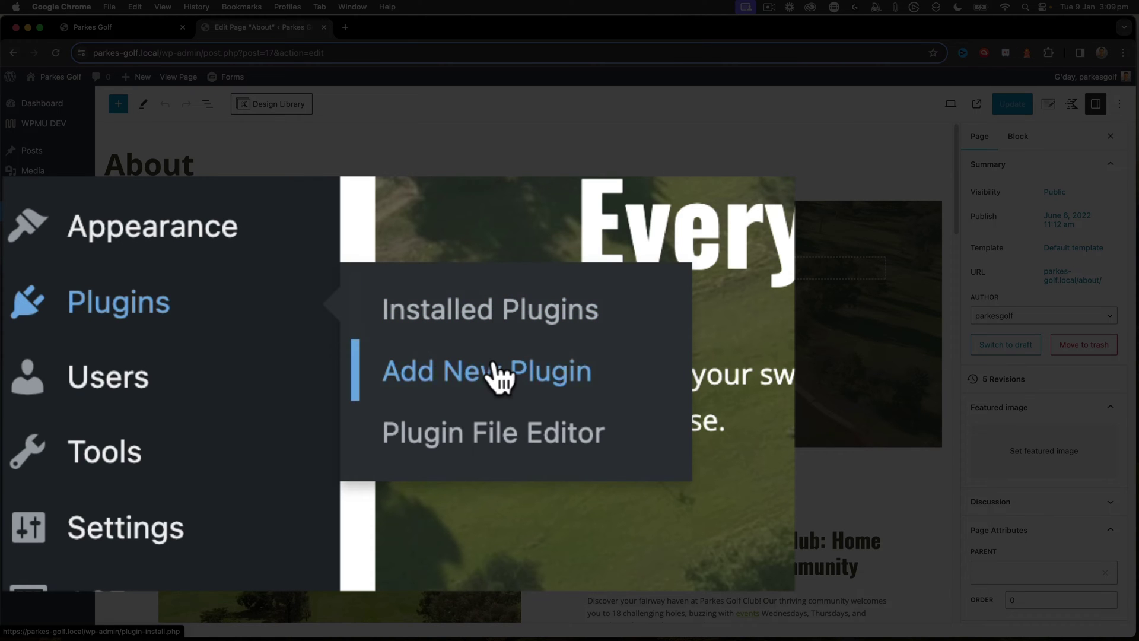
click(136, 379)
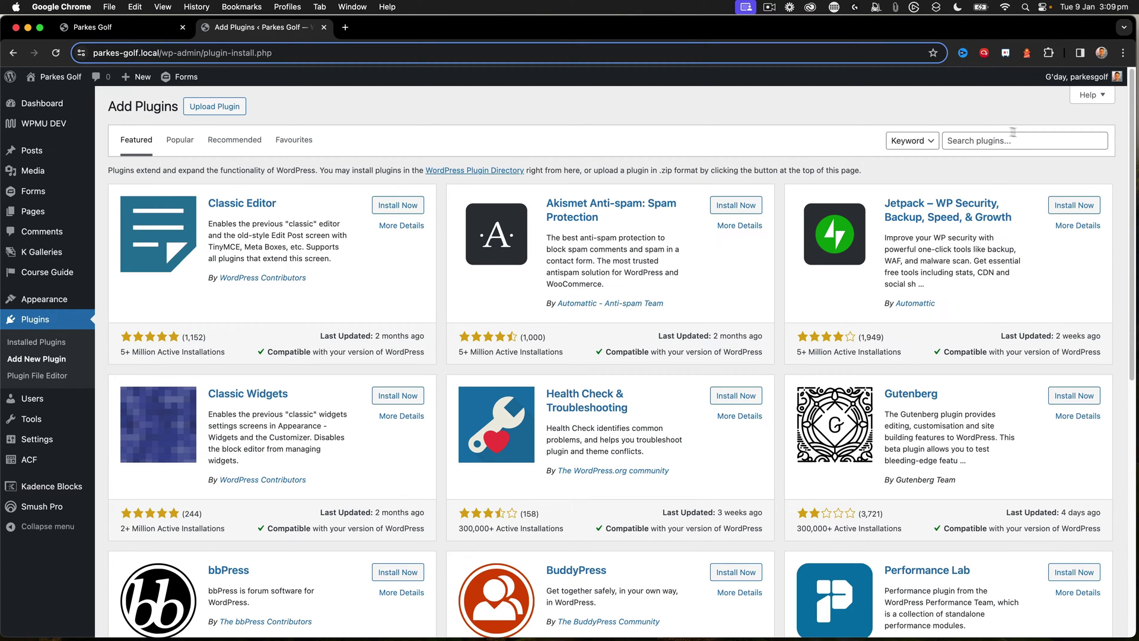
click(960, 141)
text(Yoasd)
key(BackSpace)
text(t)
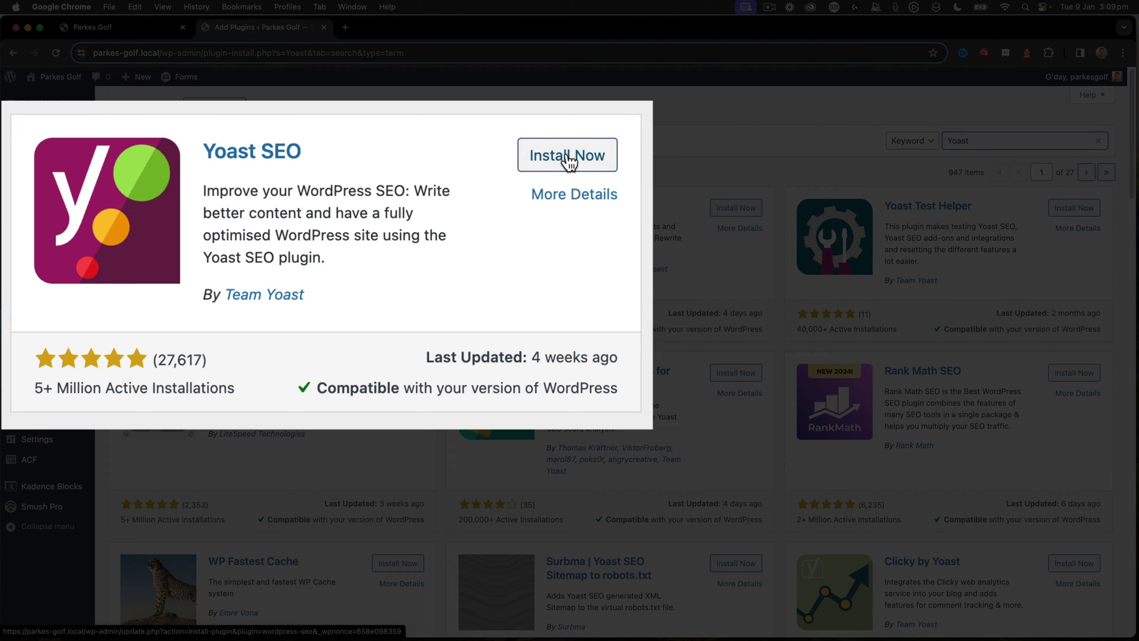
- Install the Yoast SEO plugin and activate it
click(396, 209)
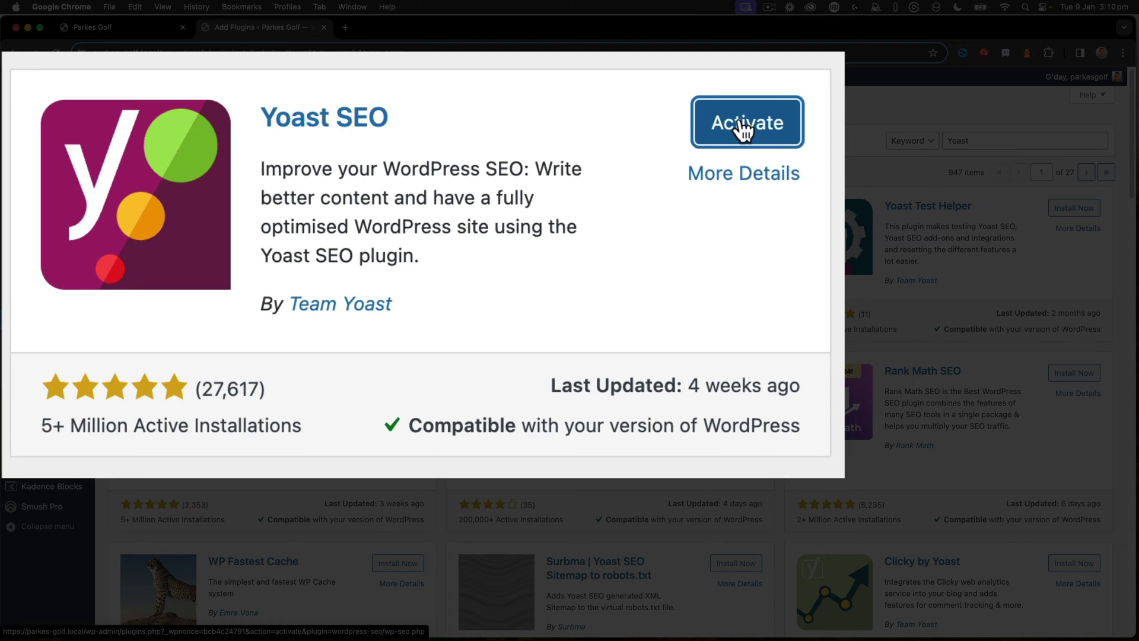
click(743, 129)
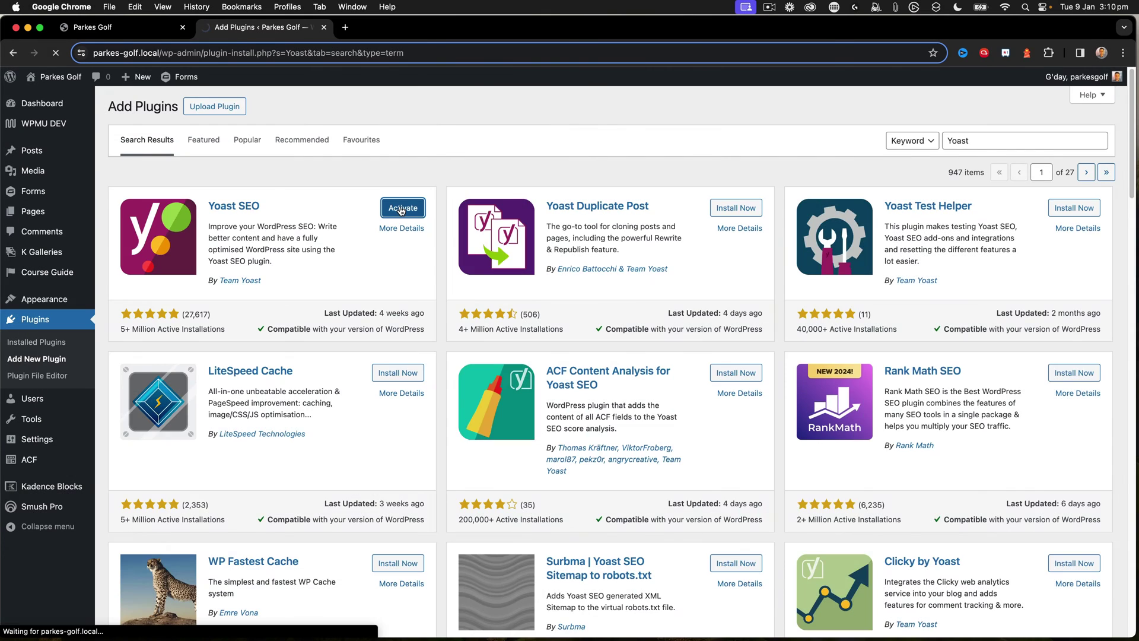
- Return to All Pages and open the About page for editing
scroll(303, 396, down, 10)
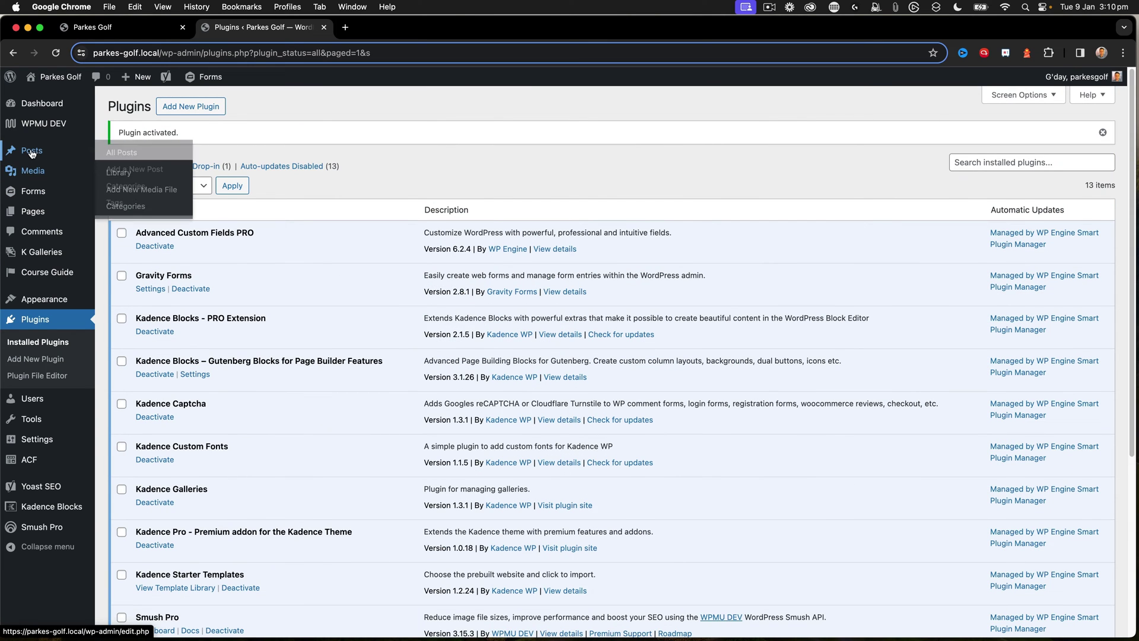
click(119, 214)
click(142, 211)
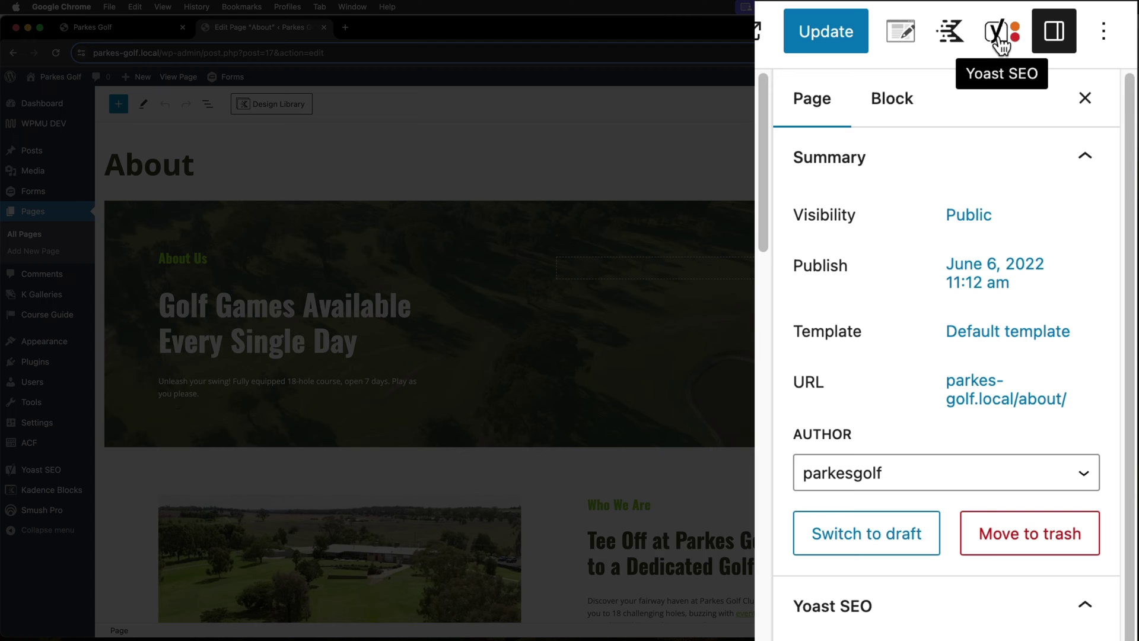
- Show the Yoast SEO panel, dismiss the webinar notice, and review the SEO and Readability analyses
click(1000, 41)
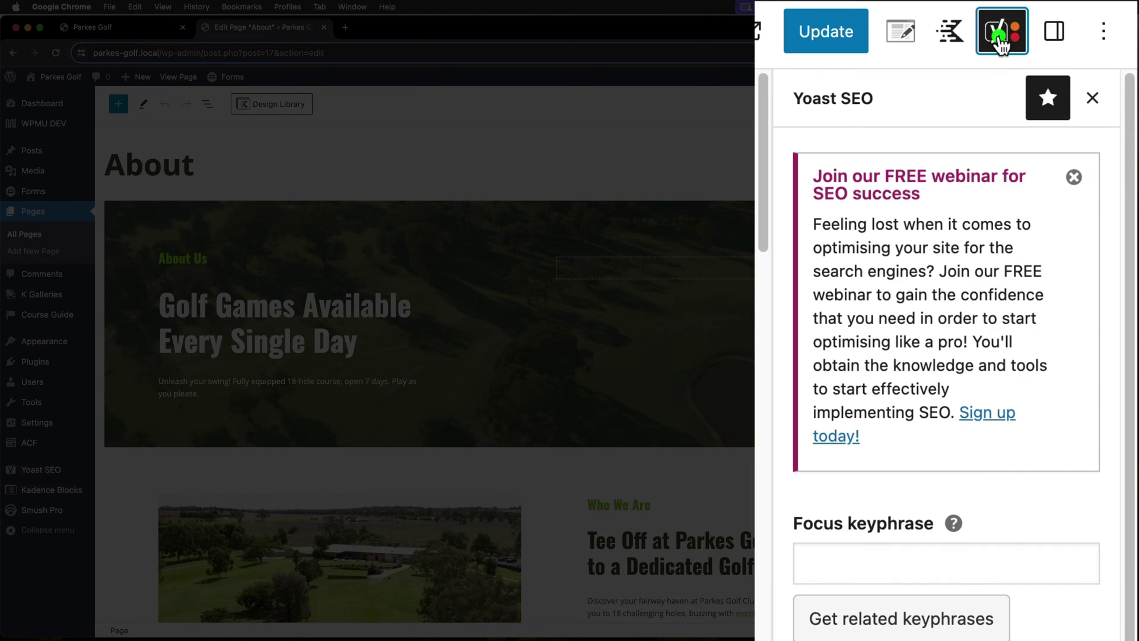
click(1105, 176)
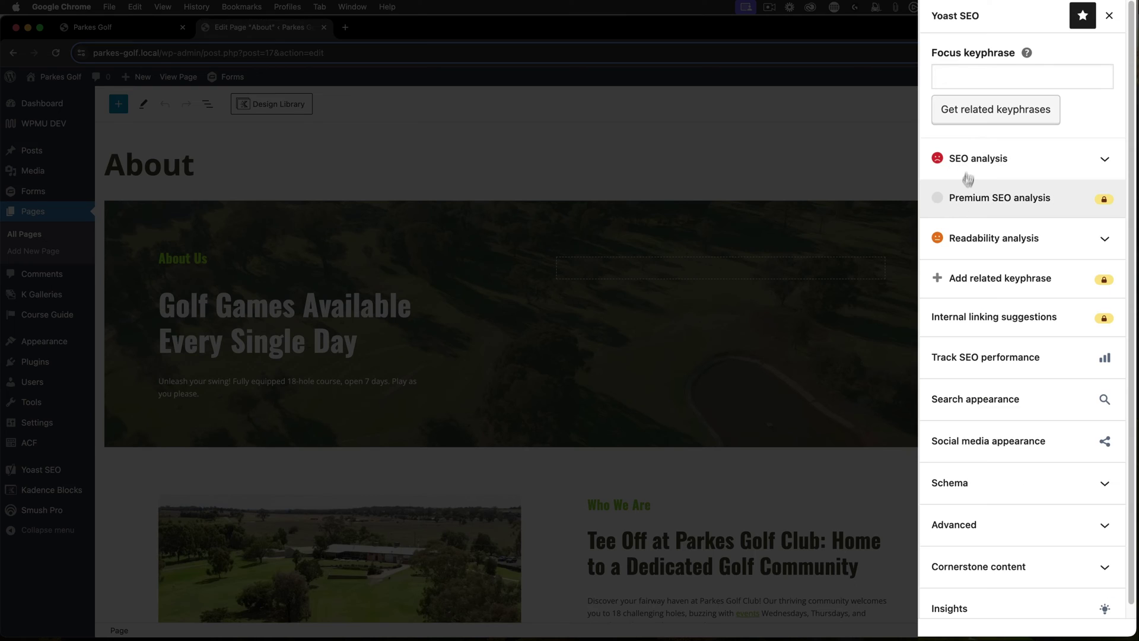
click(968, 164)
click(968, 164)
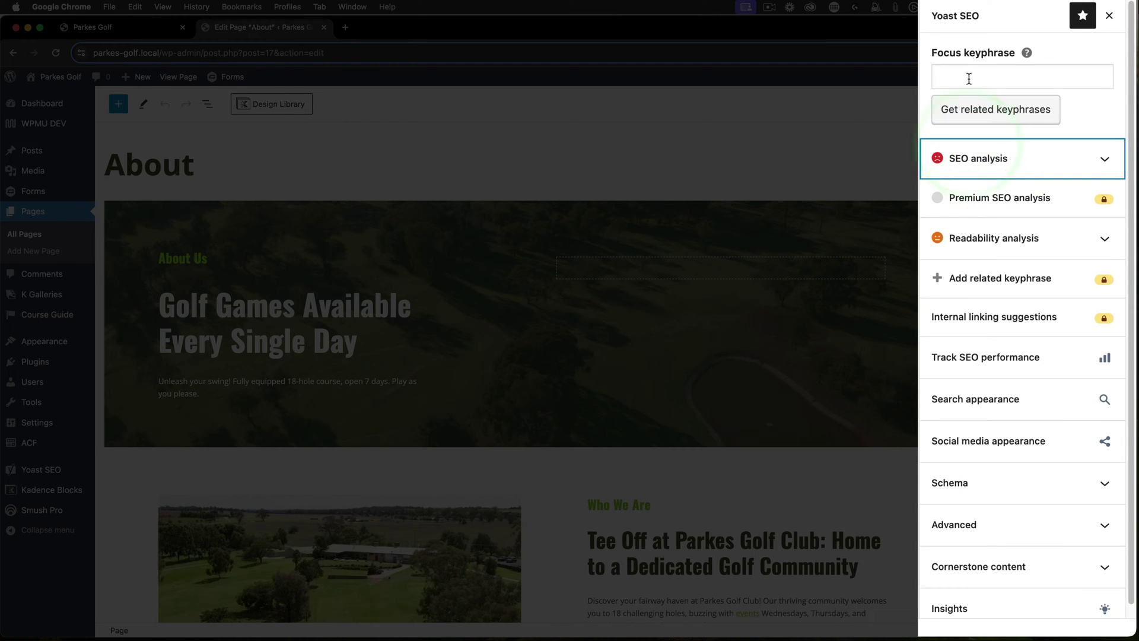
click(978, 235)
click(977, 235)
scroll(976, 237, down, 1)
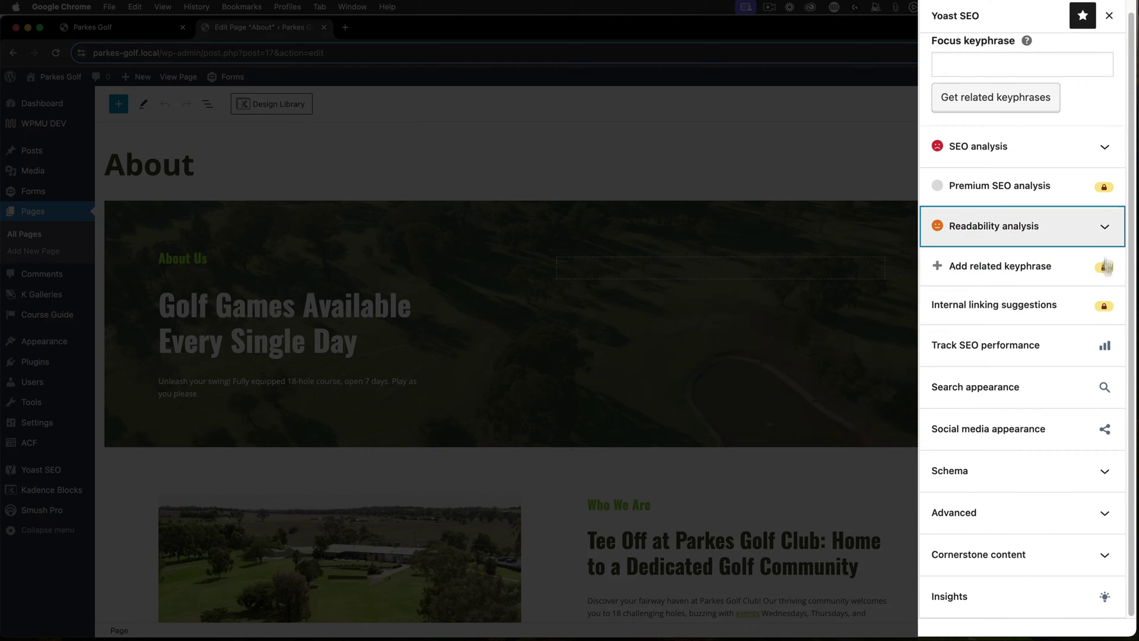
- Type 'Meta description' as the About page's meta description, try Use AI, and dismiss the upsell
click(994, 388)
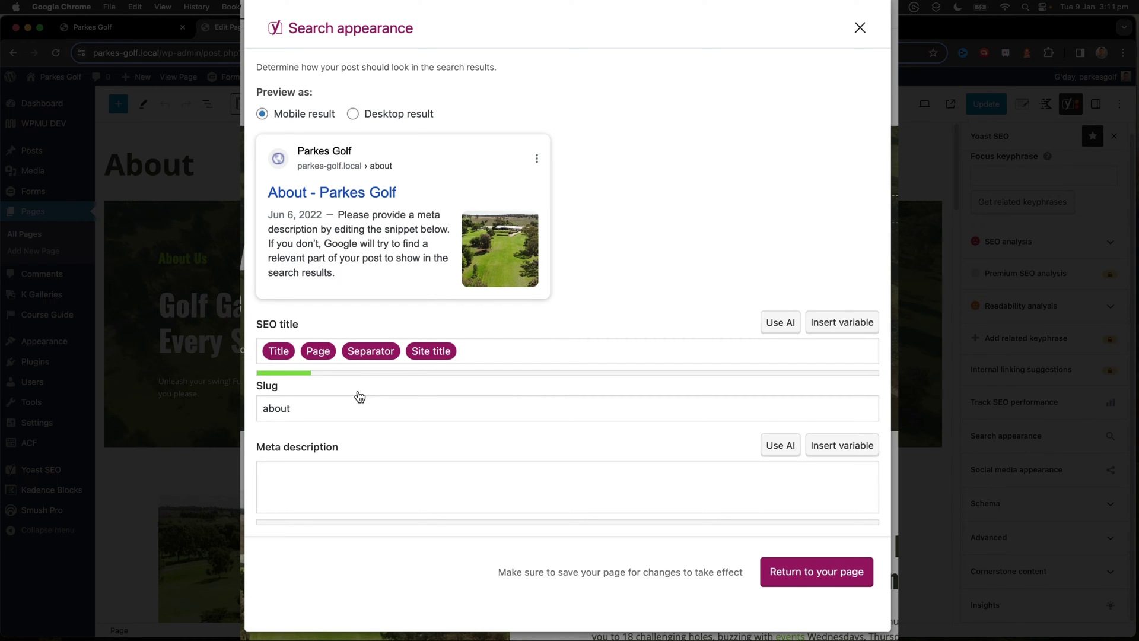
click(281, 478)
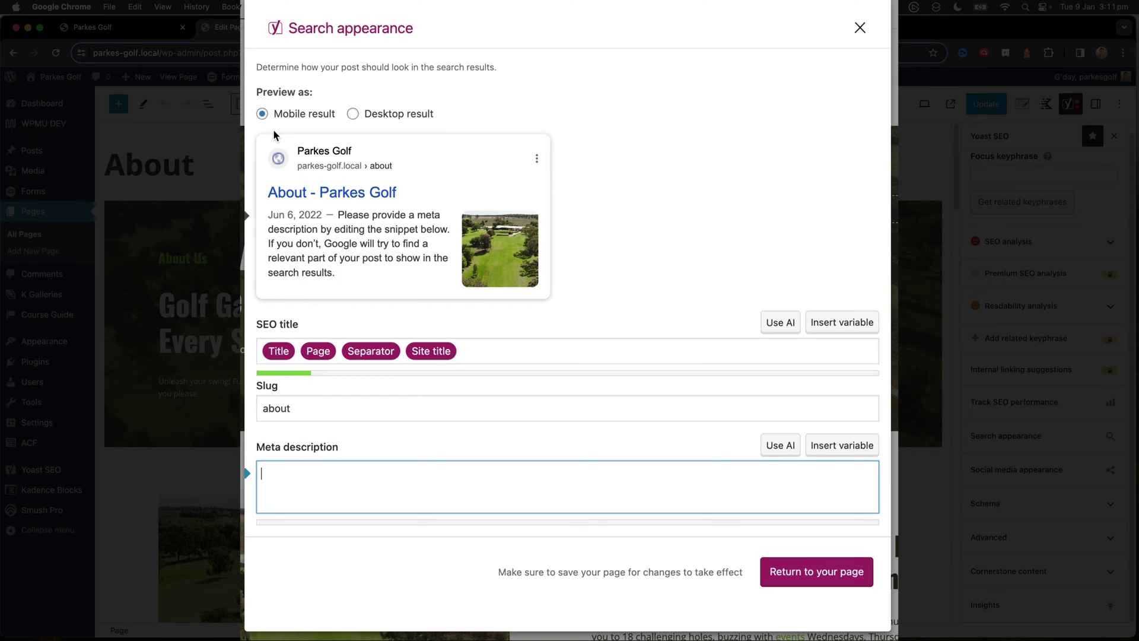
text(Met)
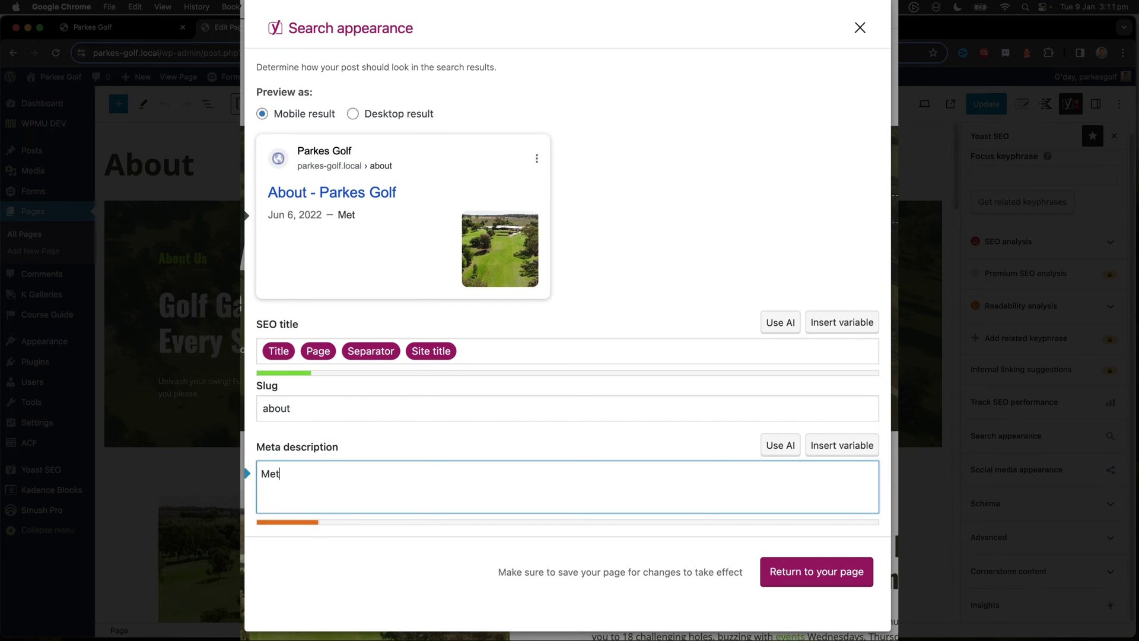
text(a description)
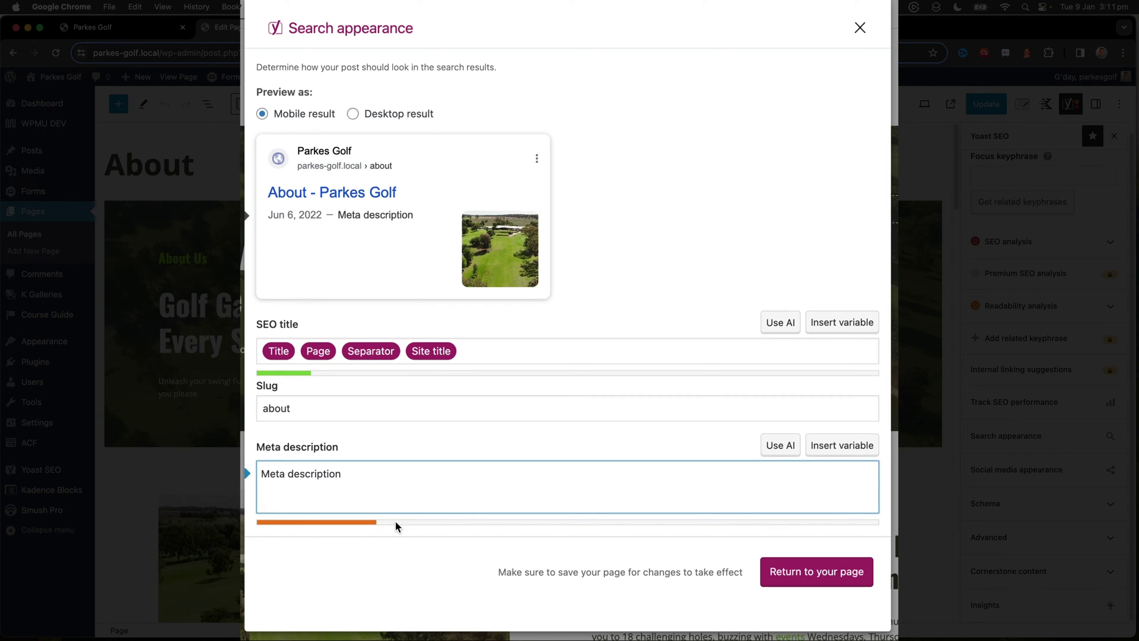
click(782, 443)
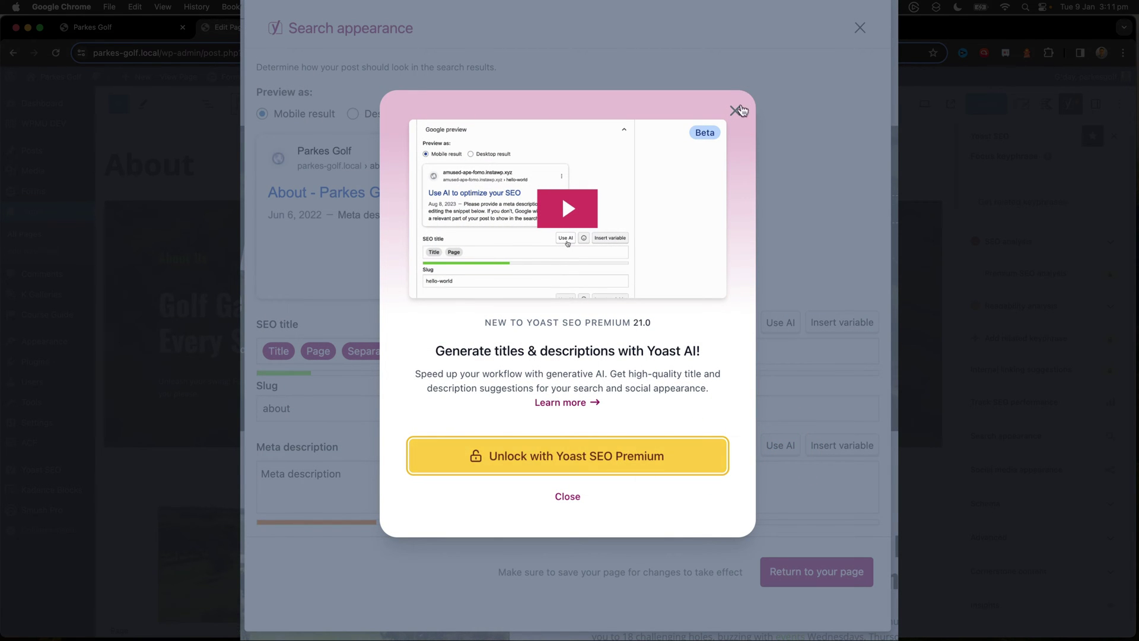
click(735, 110)
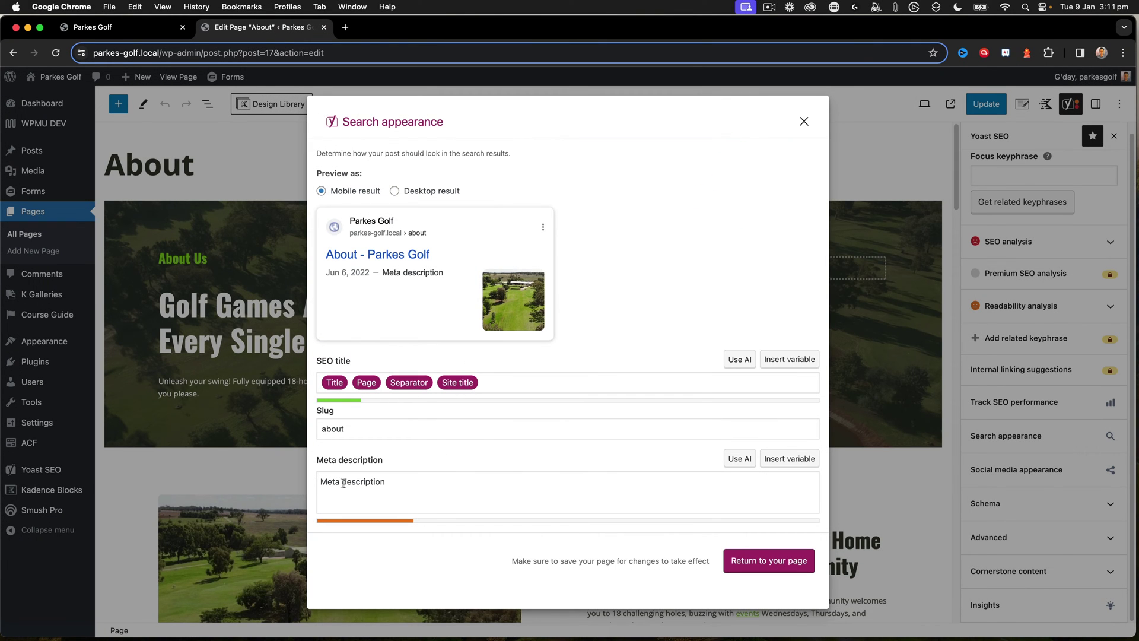
- Close the Search appearance preview and scroll the Yoast metabox to try Track SEO performance
click(765, 560)
scroll(916, 436, down, 8)
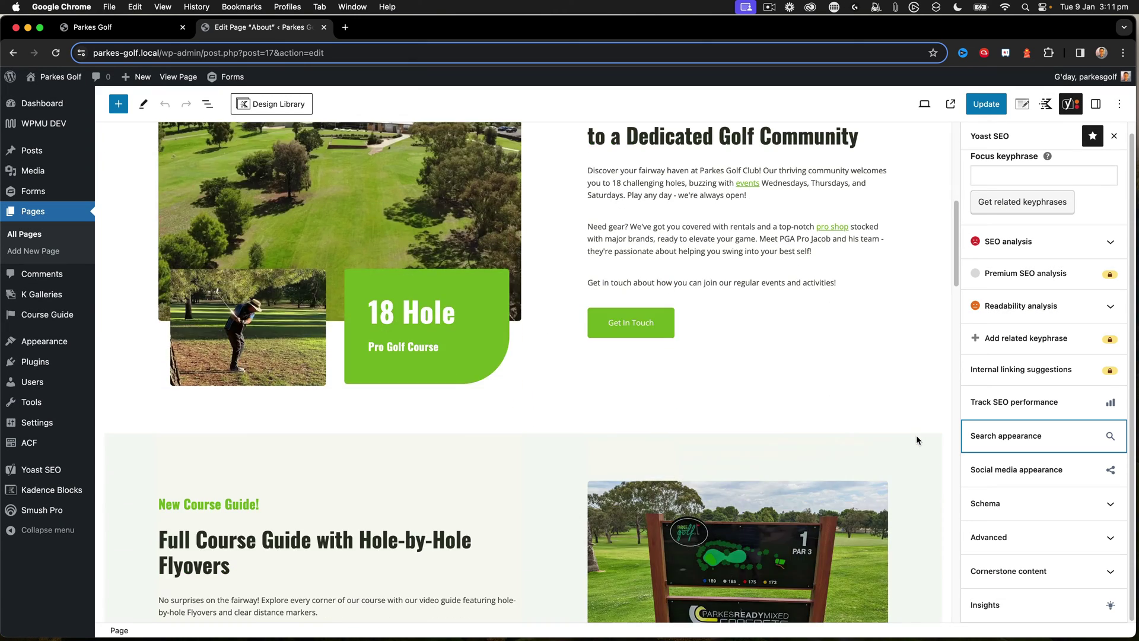
scroll(915, 436, down, 5)
scroll(186, 347, up, 5)
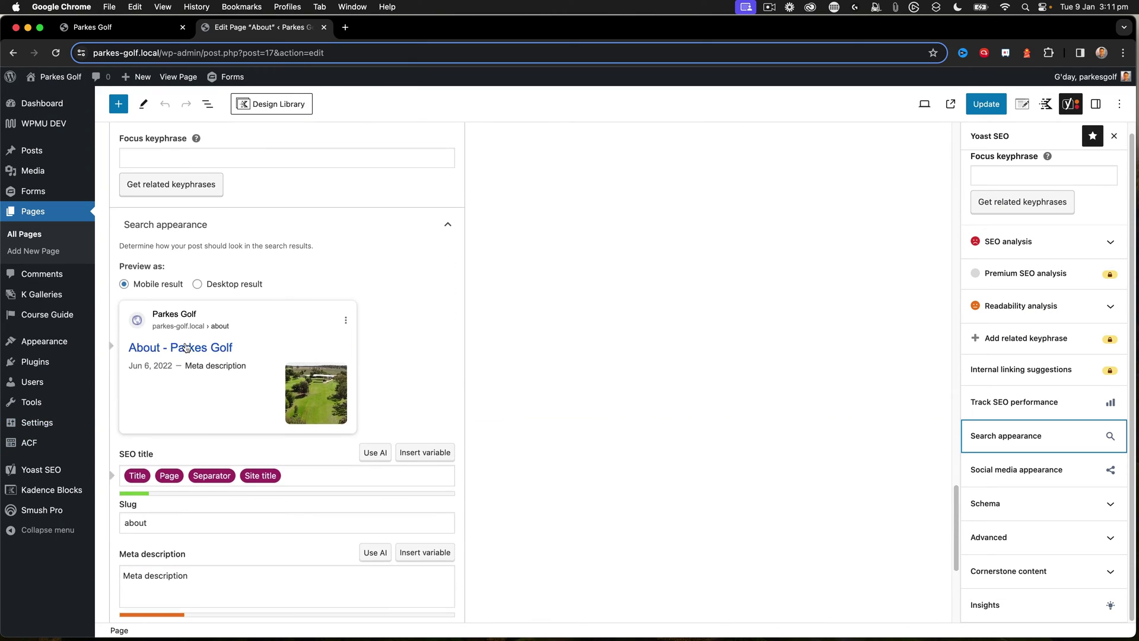
scroll(186, 347, up, 5)
scroll(185, 344, down, 7)
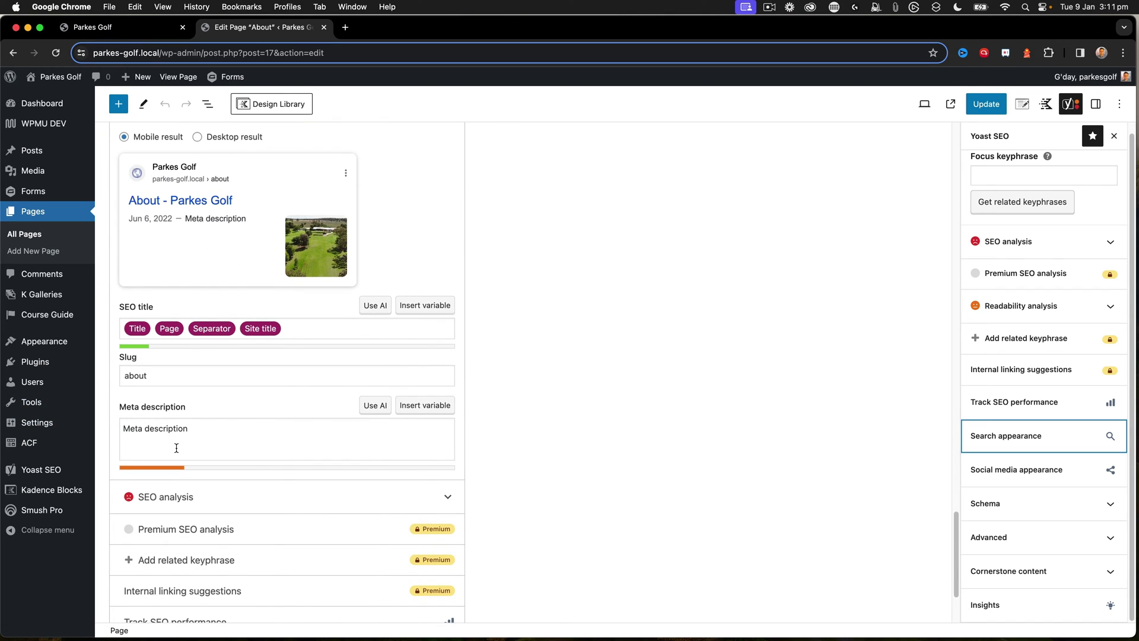
scroll(183, 501, down, 3)
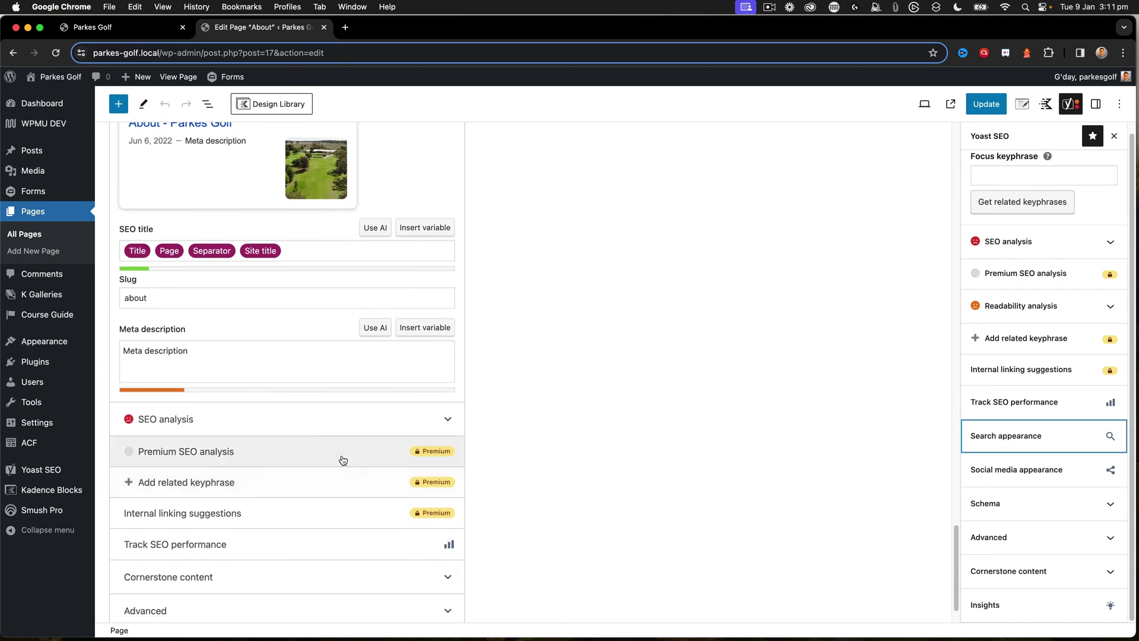
click(217, 490)
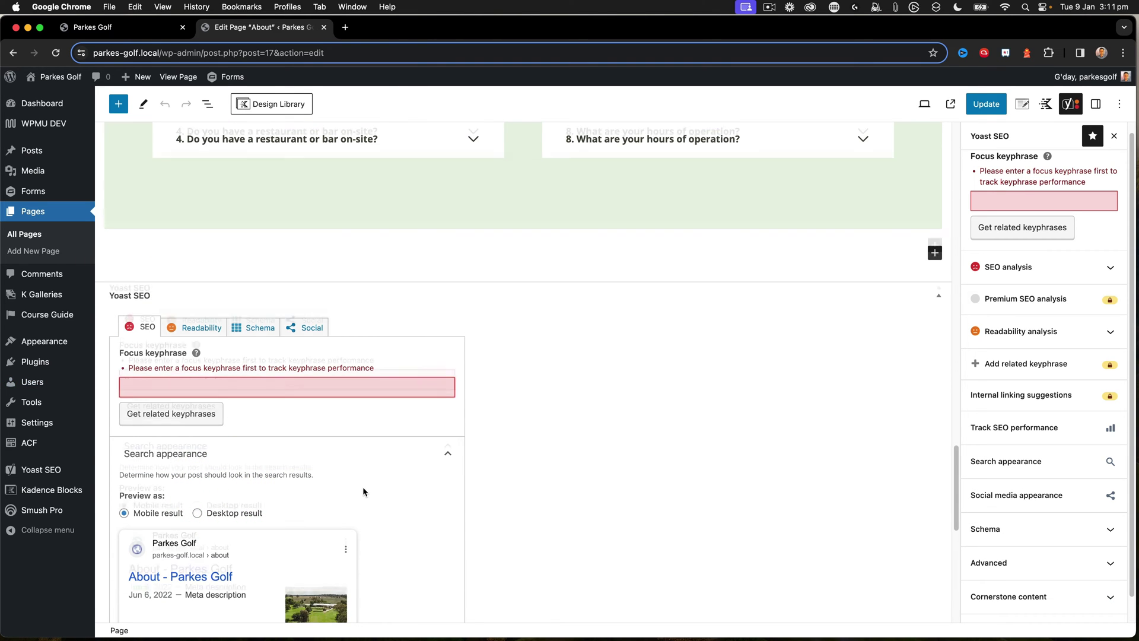
- Expand and collapse the Advanced SEO options, then scroll back to the top
scroll(361, 486, down, 8)
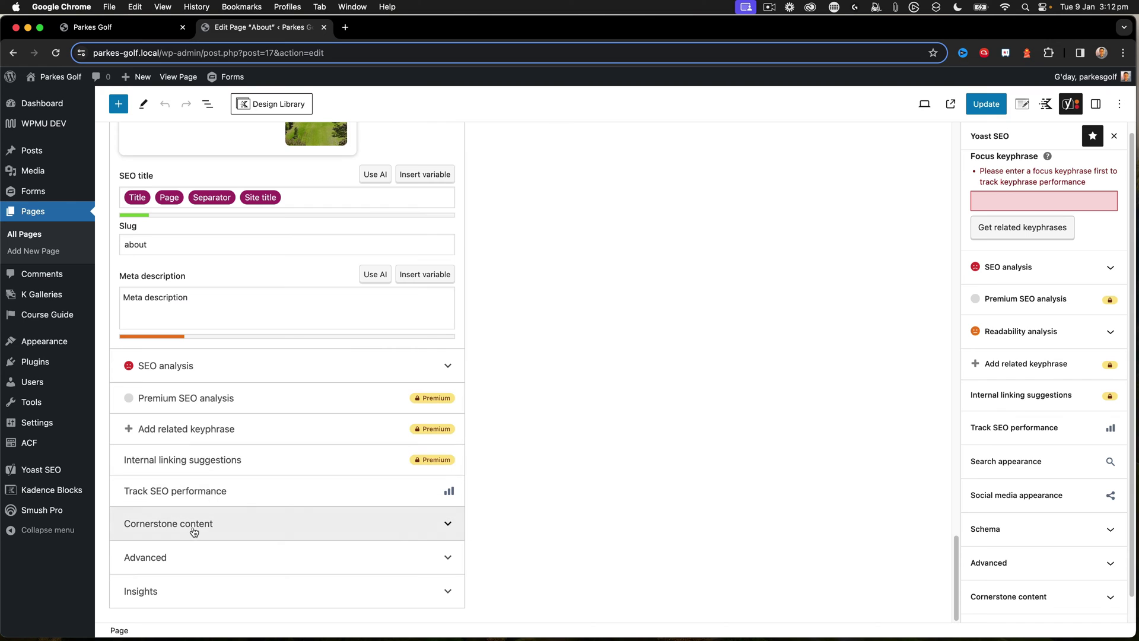
click(169, 569)
click(168, 557)
scroll(191, 529, up, 5)
scroll(191, 531, up, 3)
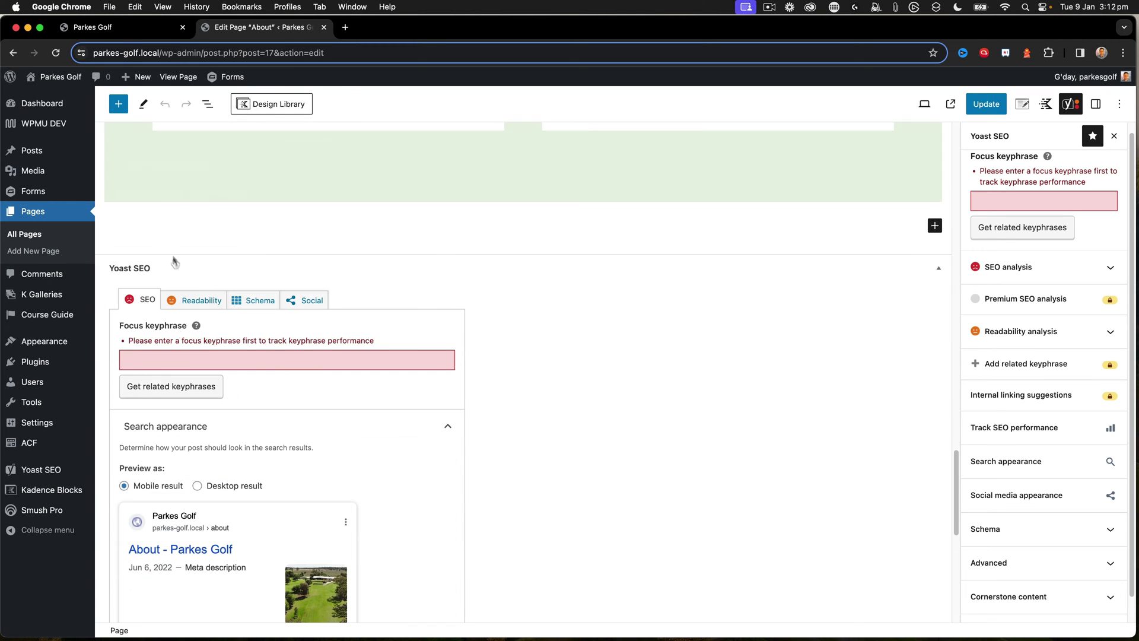
scroll(131, 379, down, 4)
scroll(131, 367, down, 1)
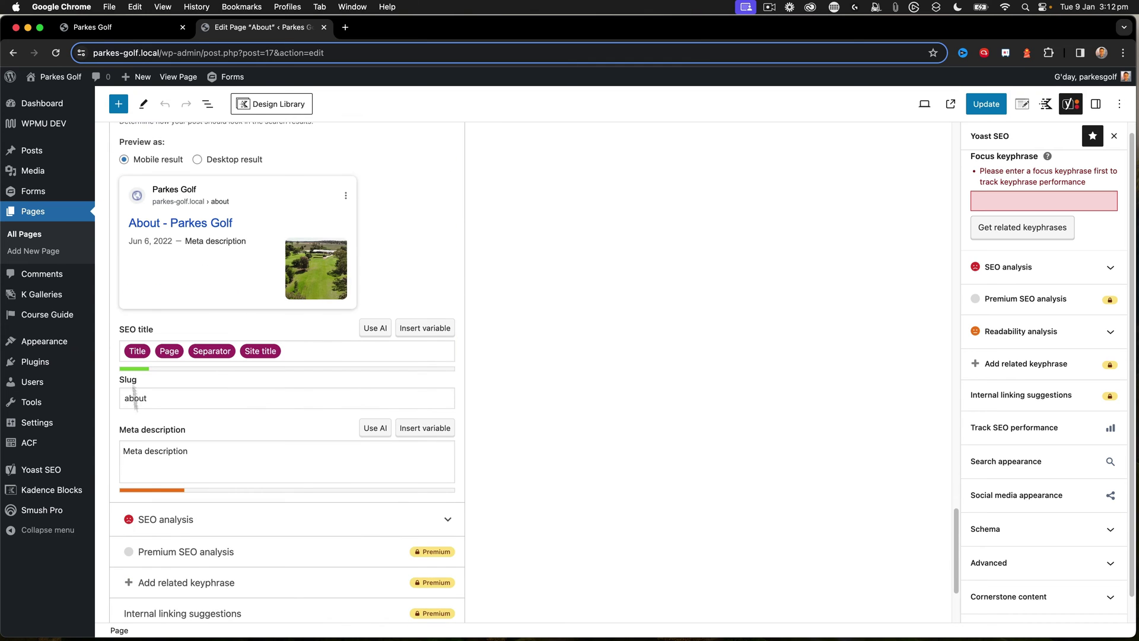
scroll(191, 457, up, 20)
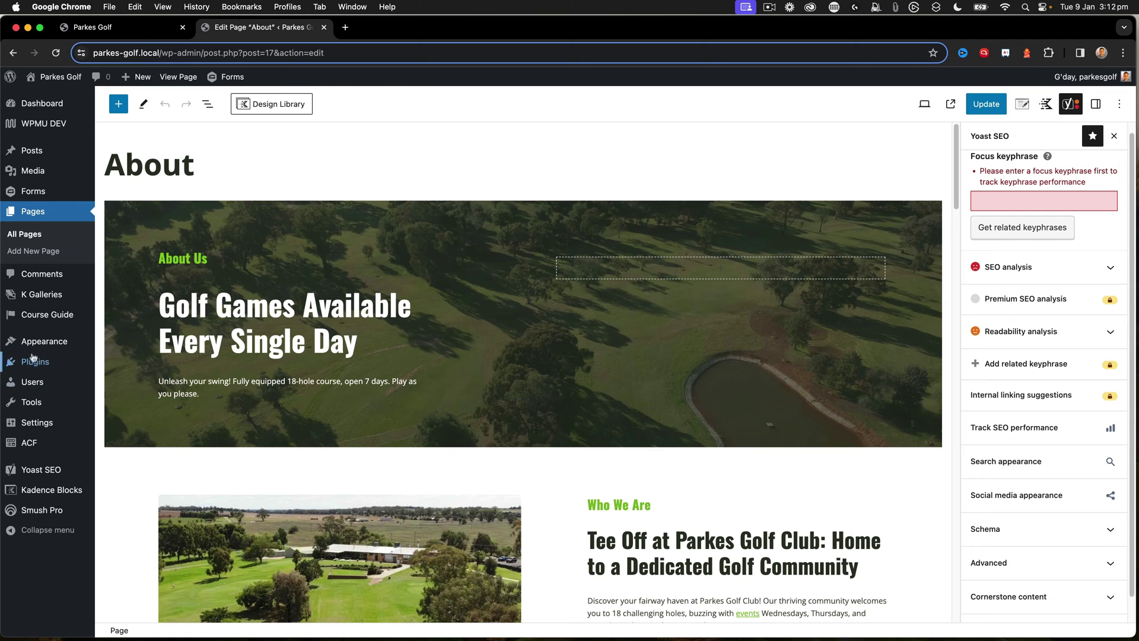
- Go to Yoast SEO > Settings to land on the Site features page
mouse_move(42, 342)
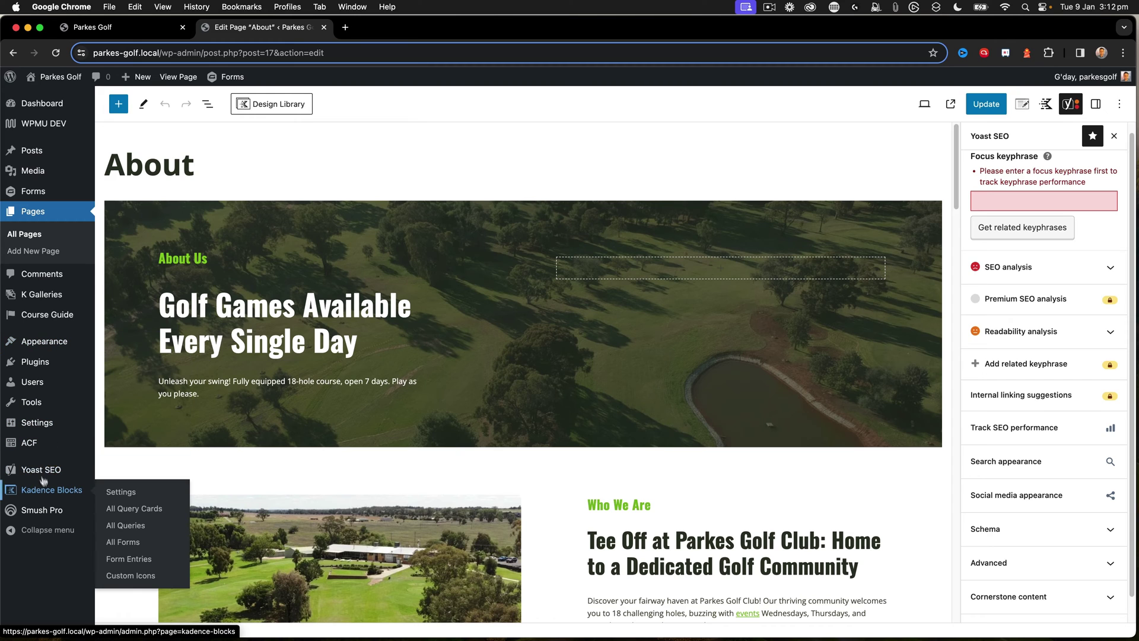
mouse_move(40, 472)
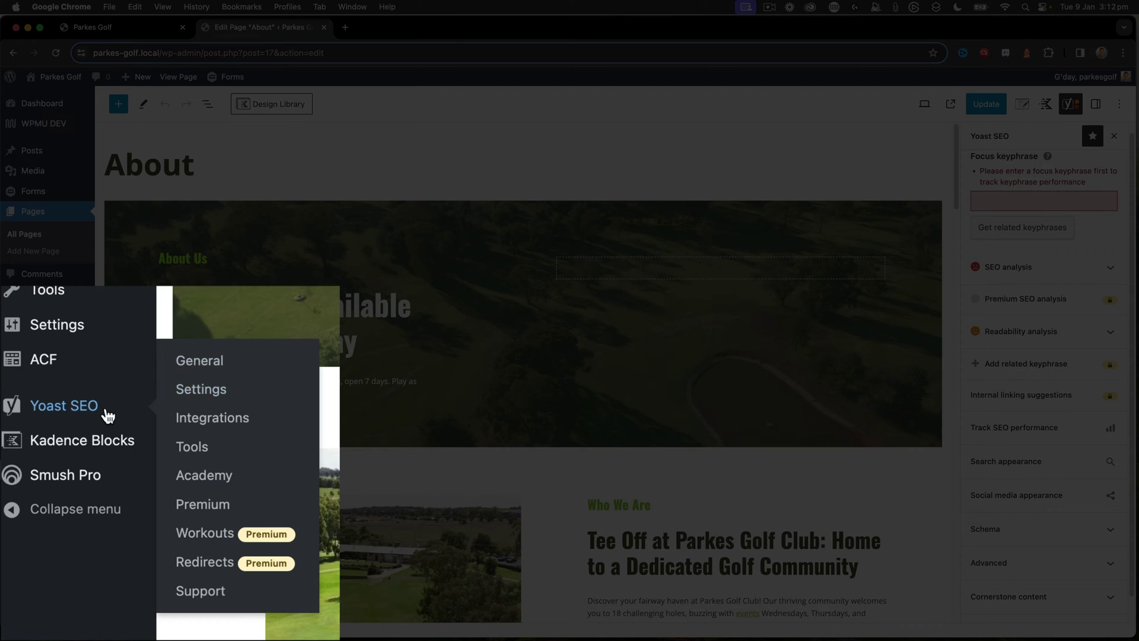
click(195, 390)
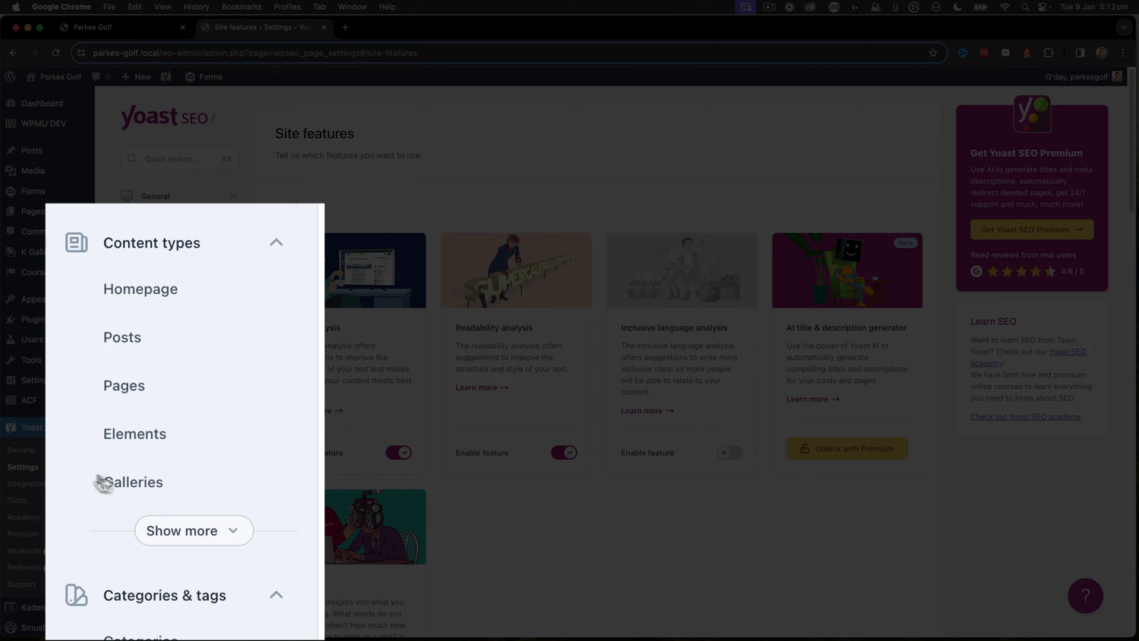
- Show all content types, including Holes, and view the Elements and Galleries settings
click(188, 541)
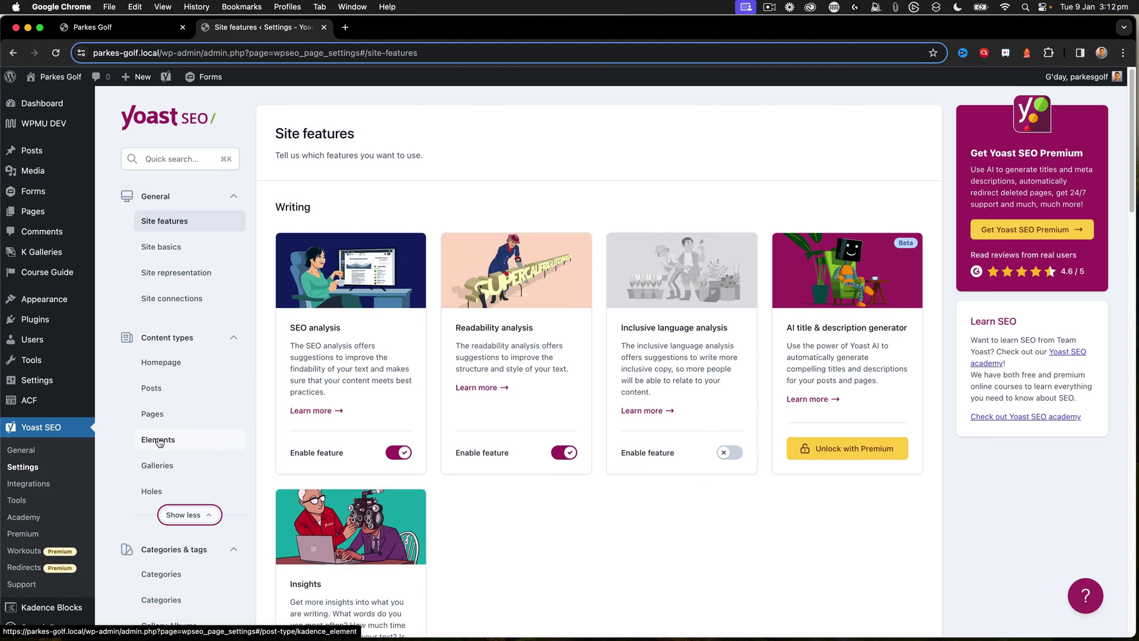
click(160, 439)
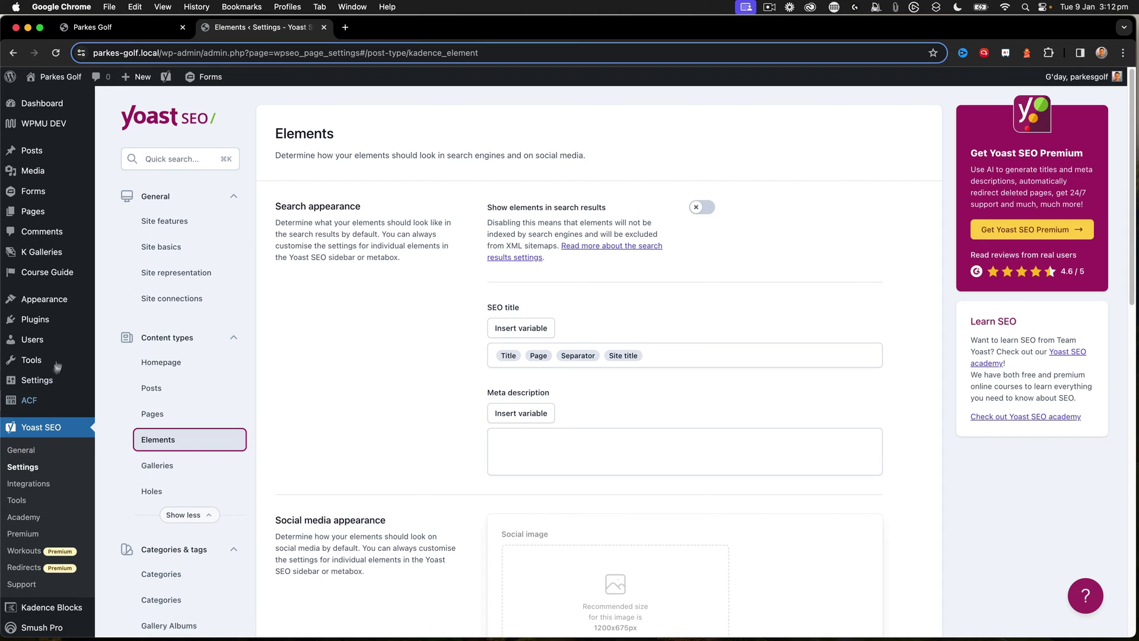
mouse_move(43, 306)
click(159, 468)
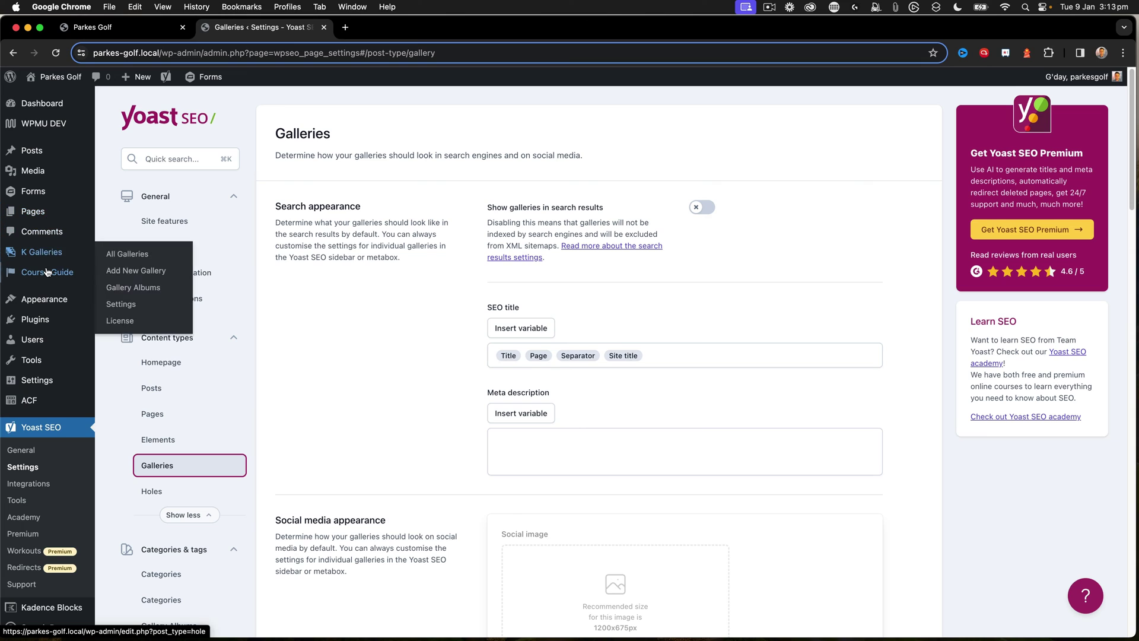
- Open the Gallery Albums settings and expand its Advanced section
mouse_move(46, 255)
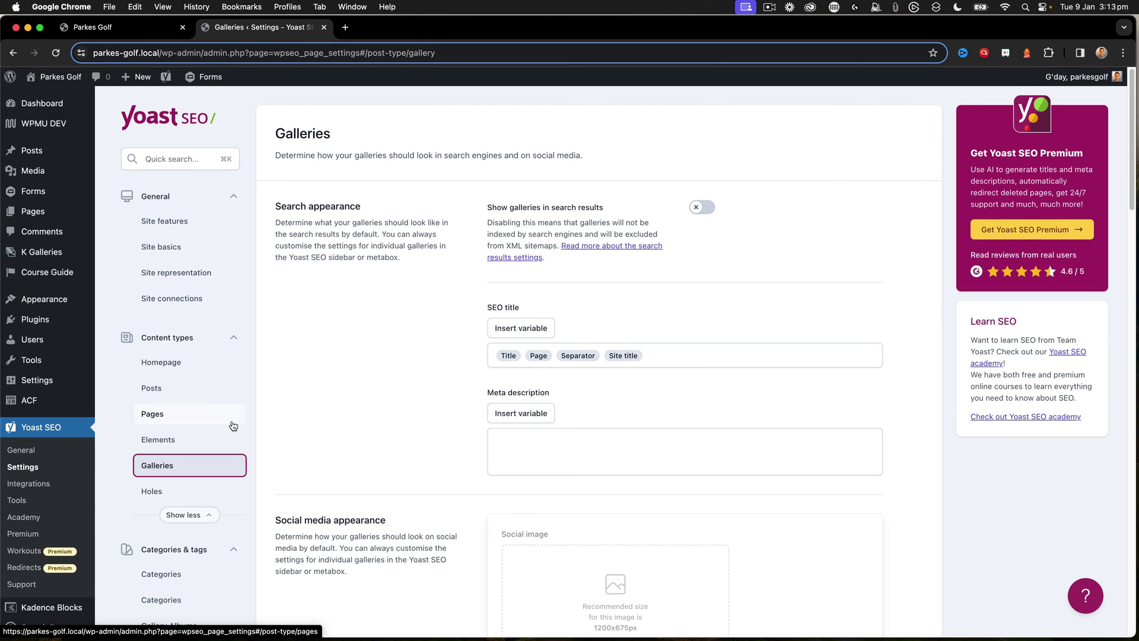
scroll(231, 425, down, 5)
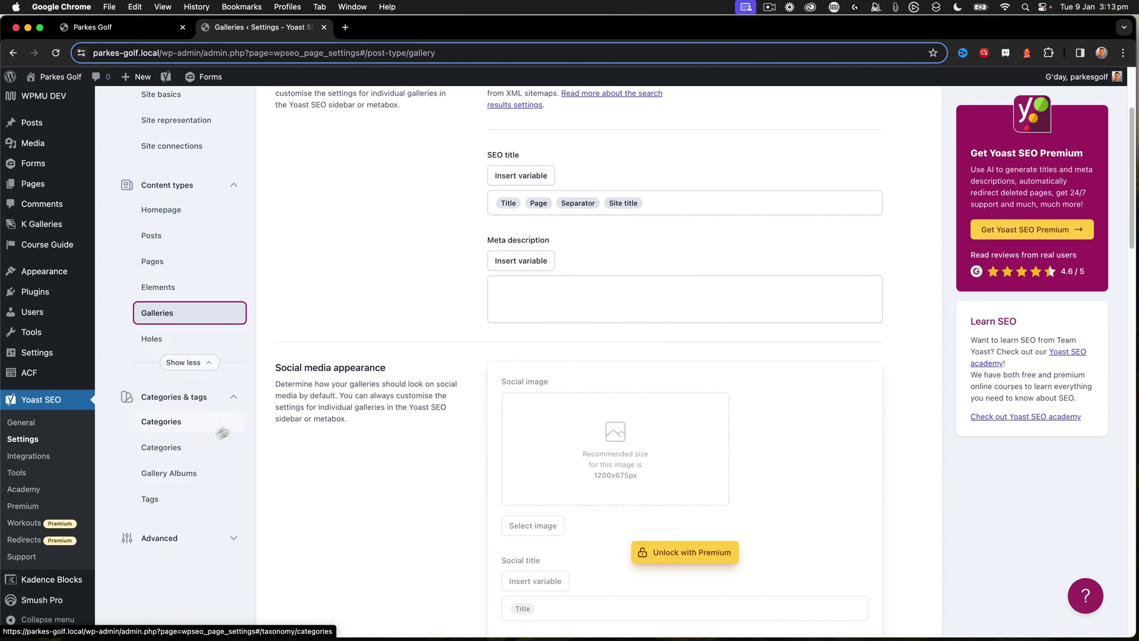
click(161, 474)
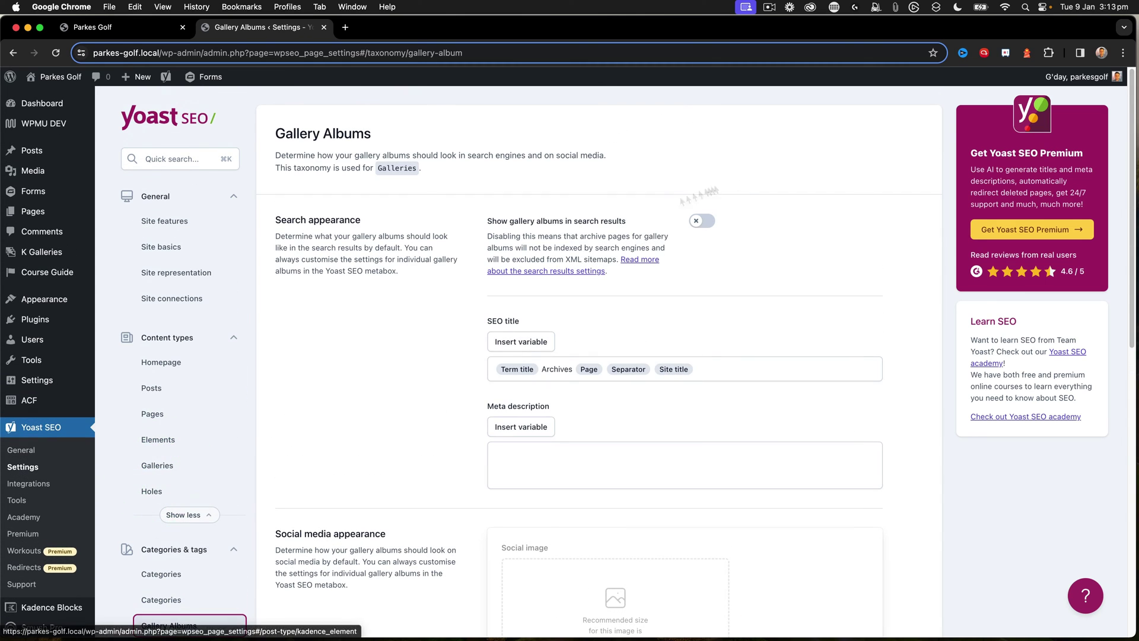
scroll(445, 439, down, 12)
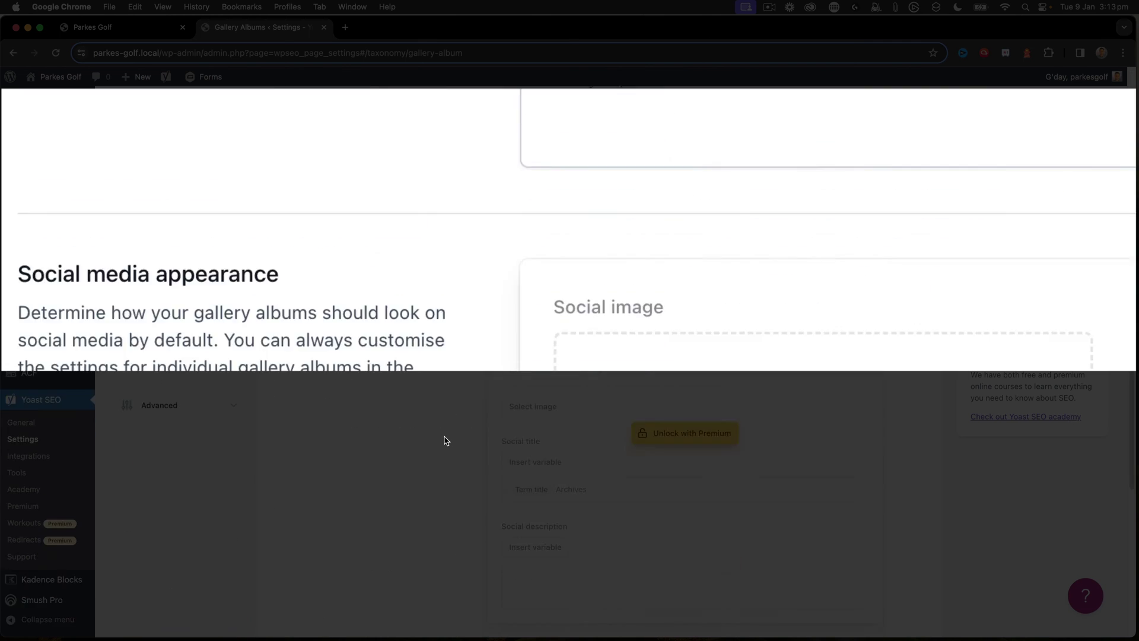
click(158, 337)
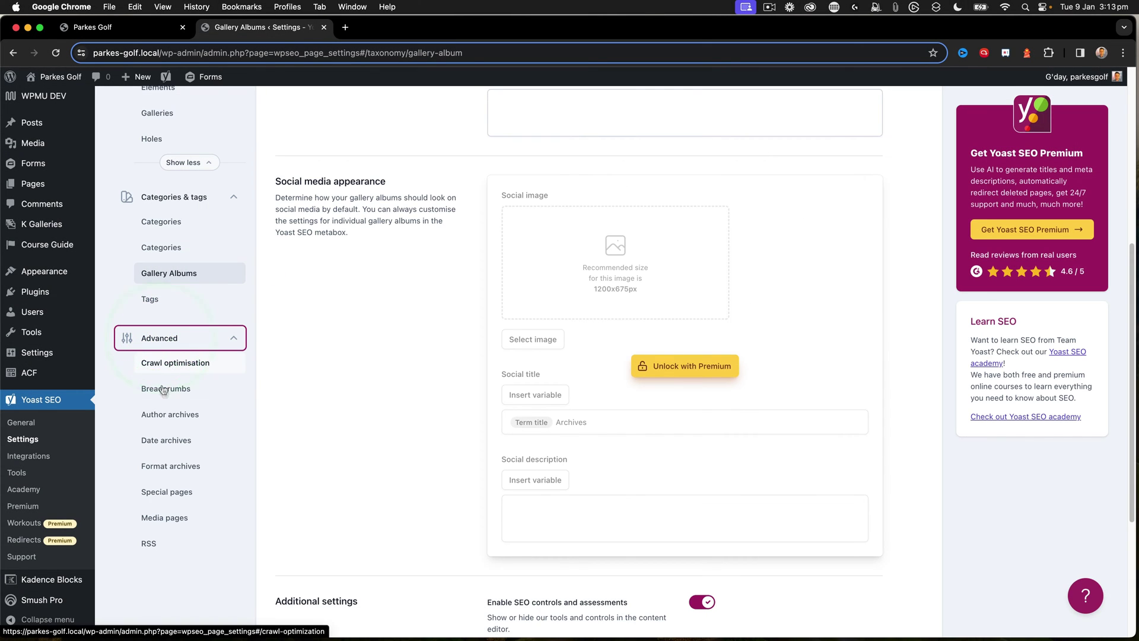
scroll(404, 346, up, 12)
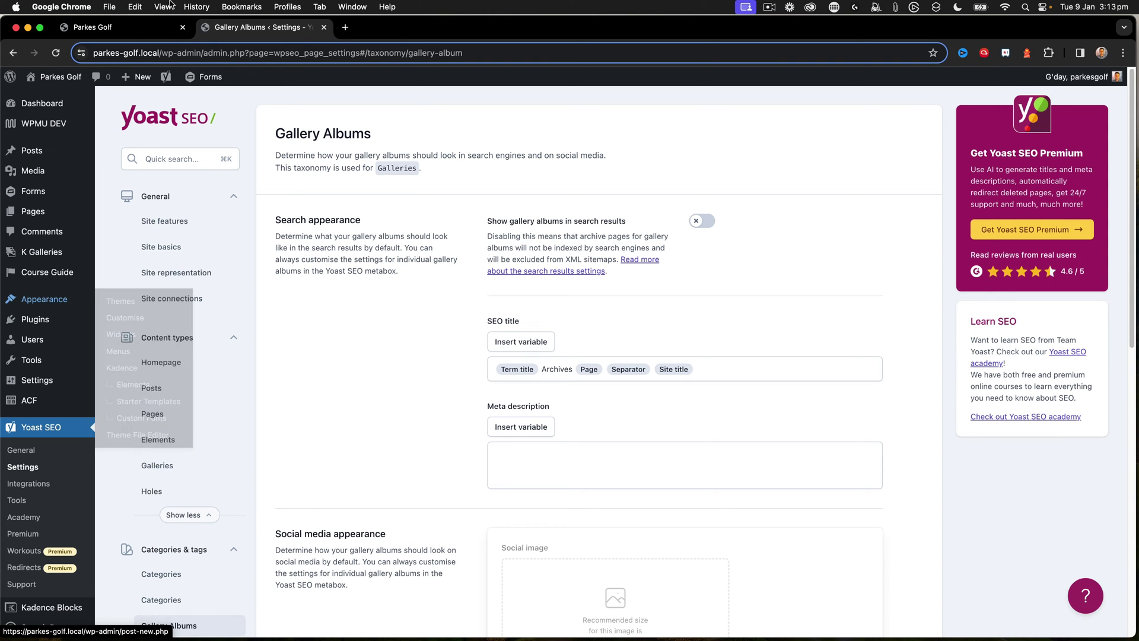
- Go from the live Parkes Golf homepage through the Course page to Hole 18
click(86, 27)
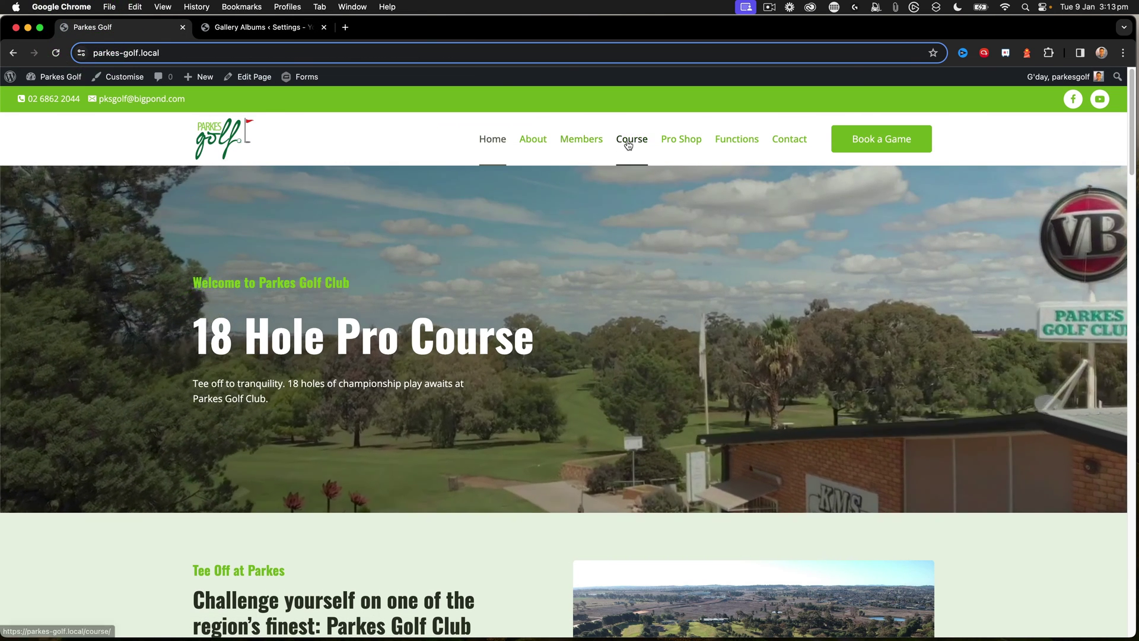
click(629, 142)
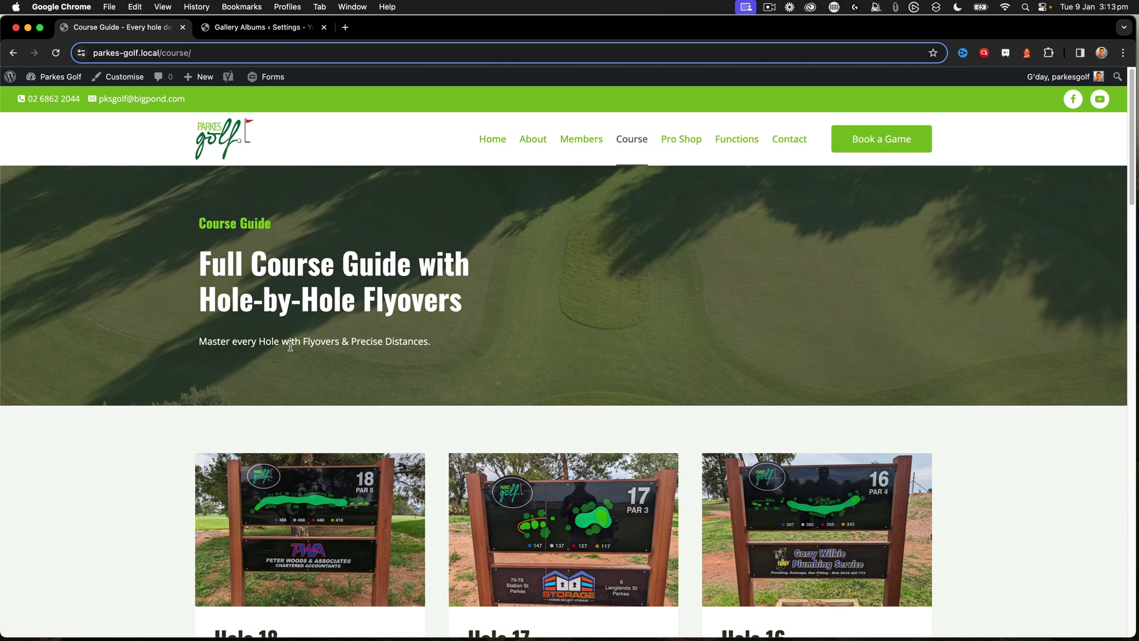
scroll(290, 345, down, 2)
click(268, 457)
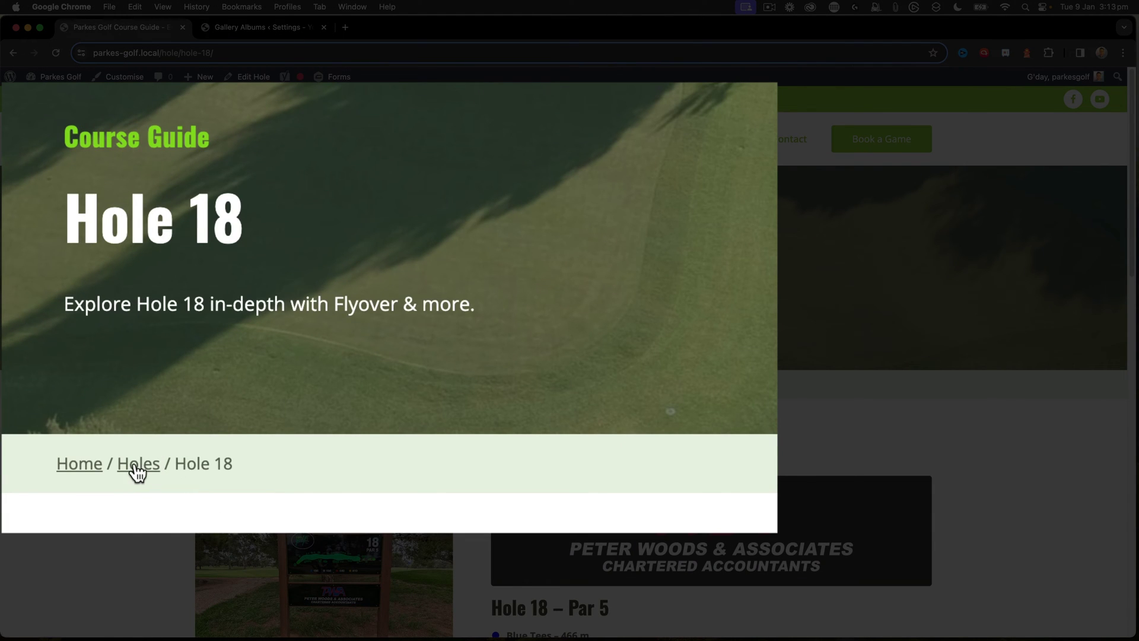
- Follow Hole 18's Holes breadcrumb, come back, then return to Yoast's Gallery Albums settings
click(237, 386)
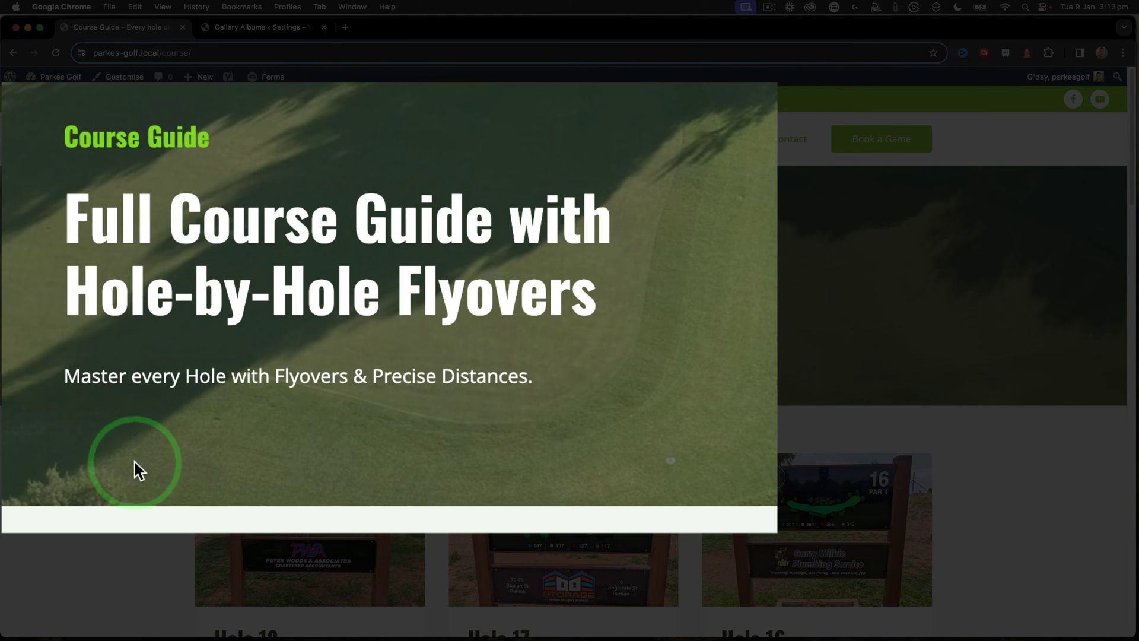
click(13, 55)
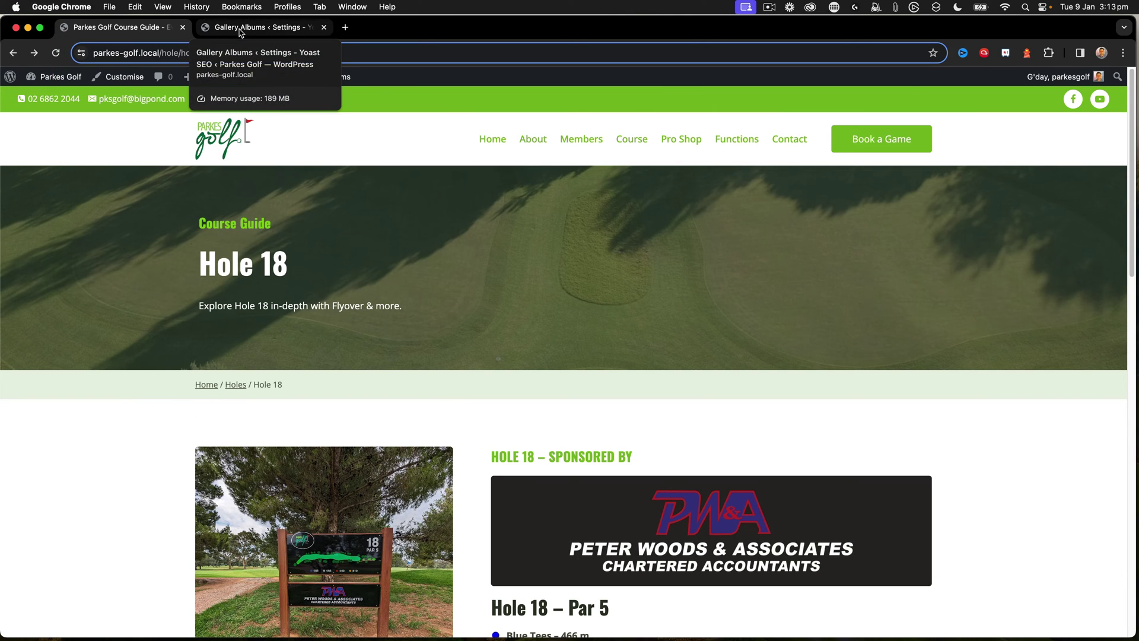
click(240, 31)
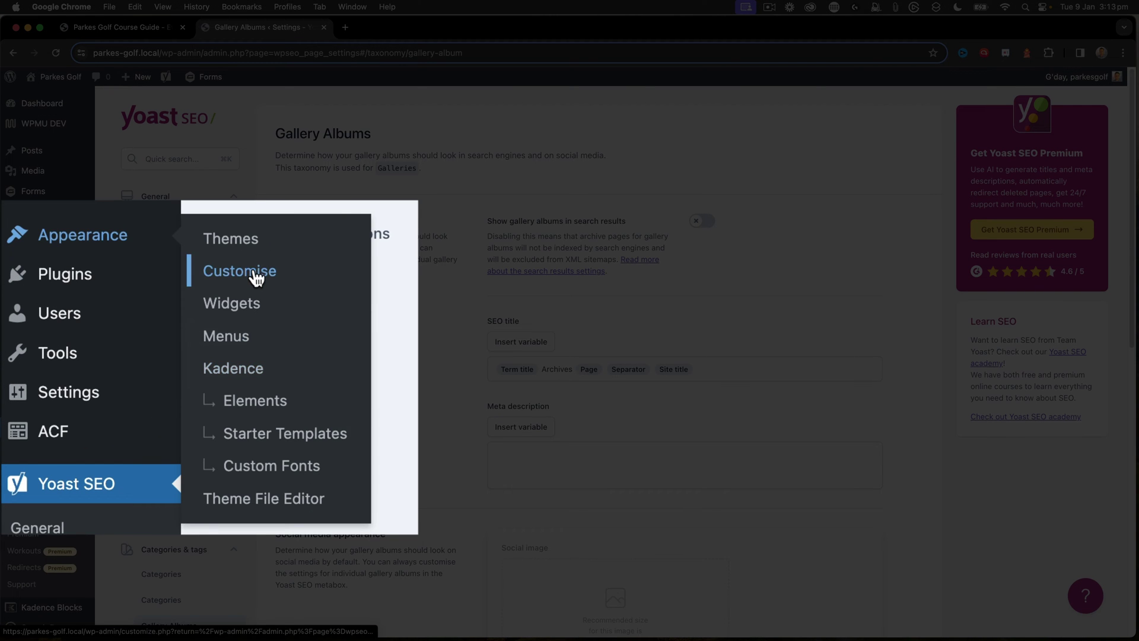
- Set the theme's General > Breadcrumbs engine to Yoast in the Customizer and publish it
click(253, 275)
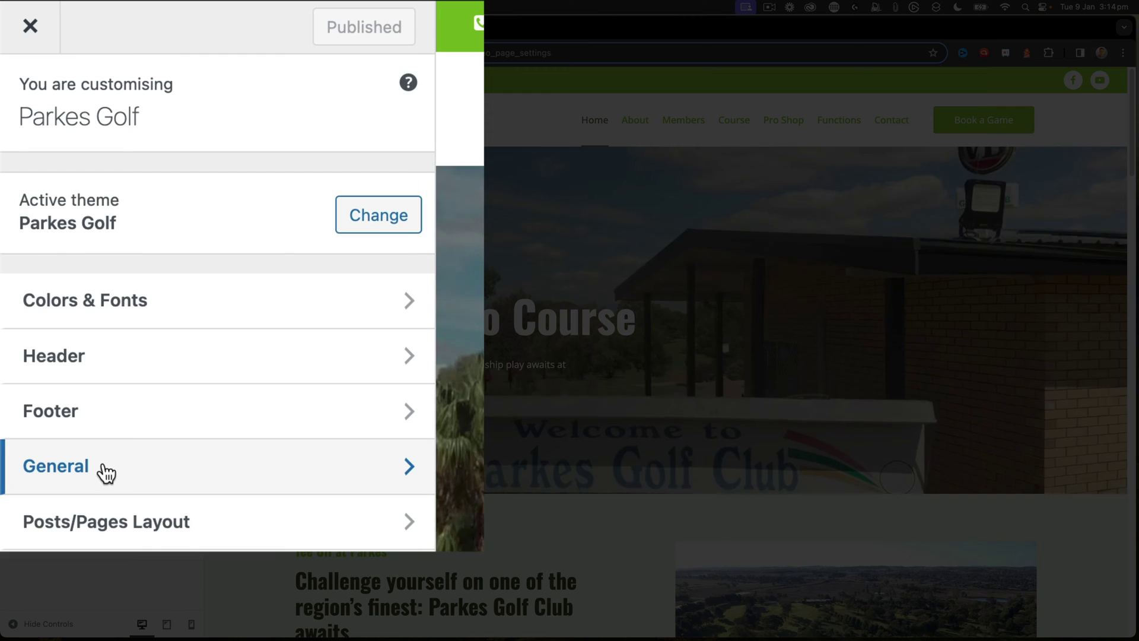
click(107, 472)
click(108, 524)
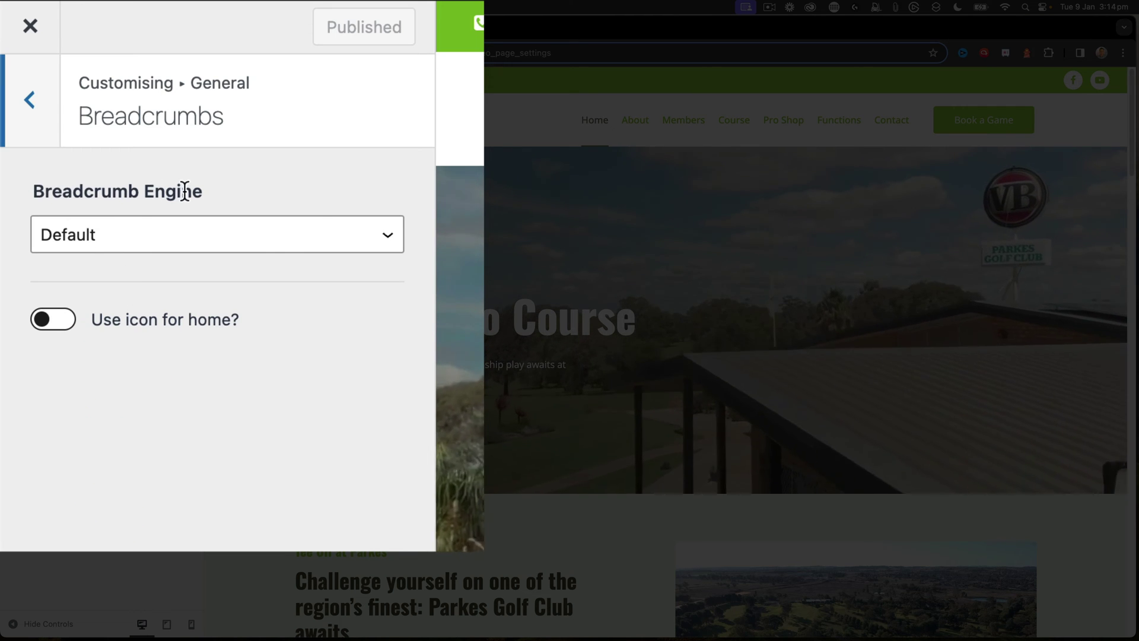
click(107, 236)
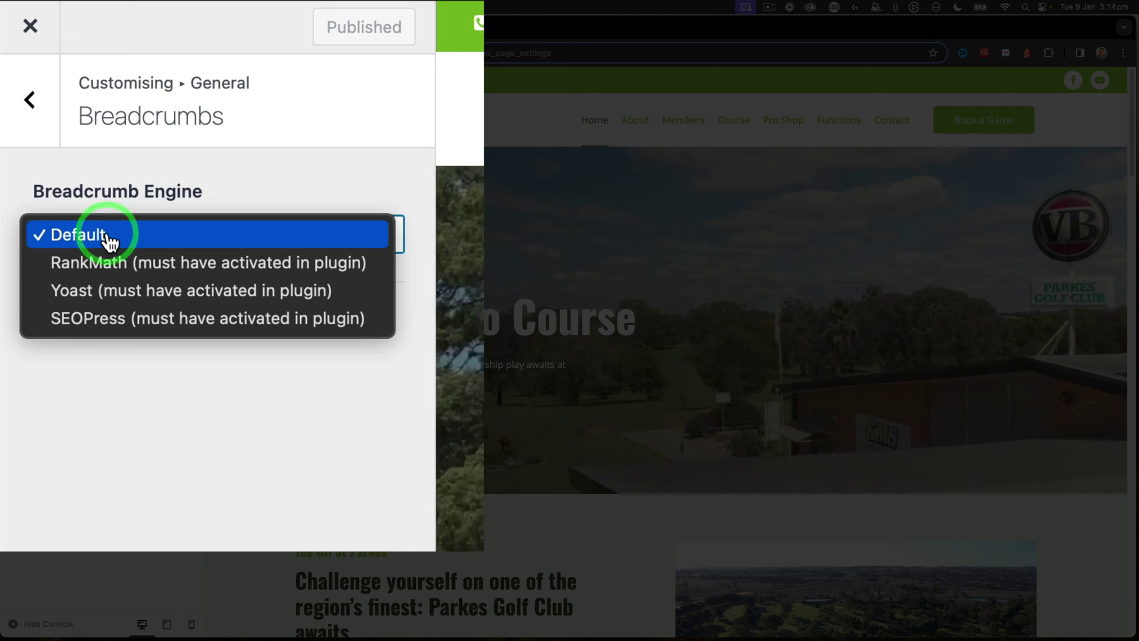
click(113, 295)
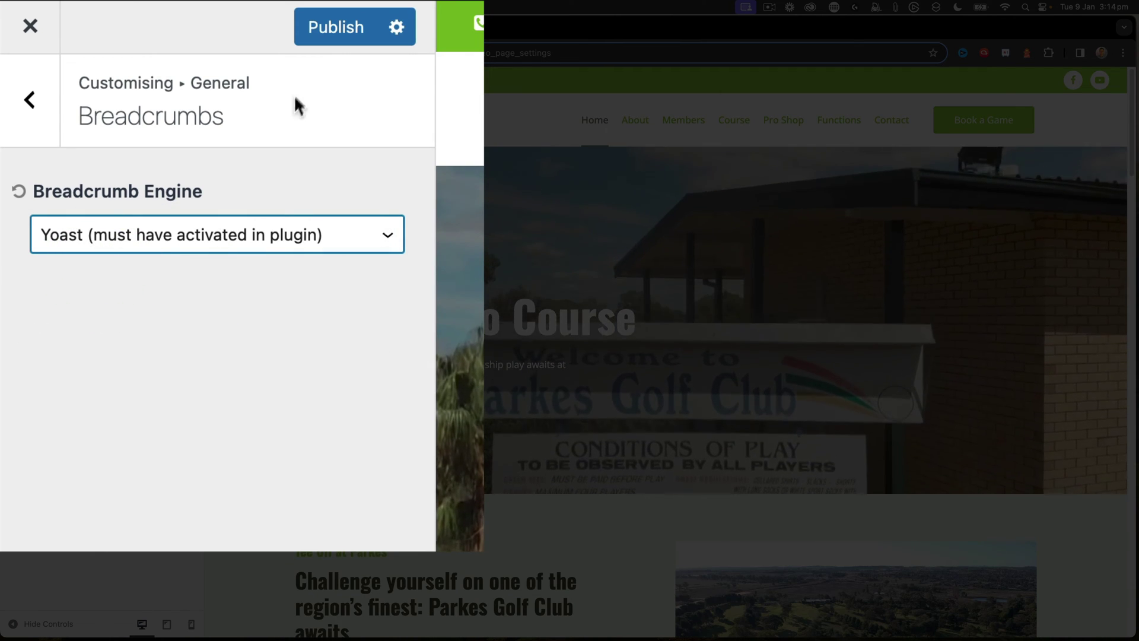
click(325, 31)
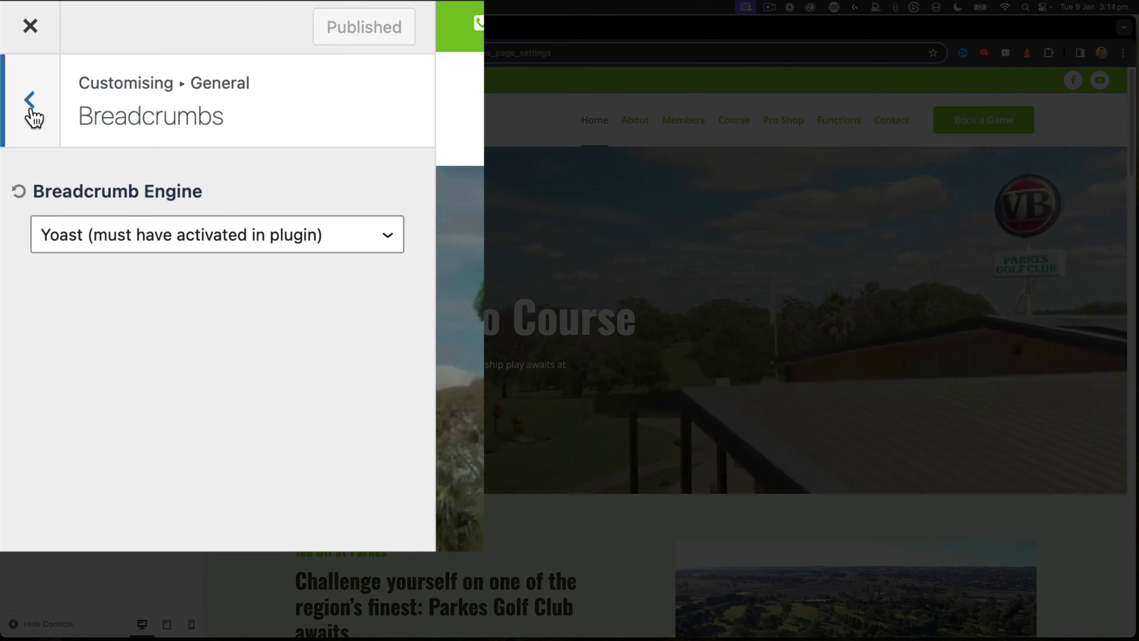
click(31, 31)
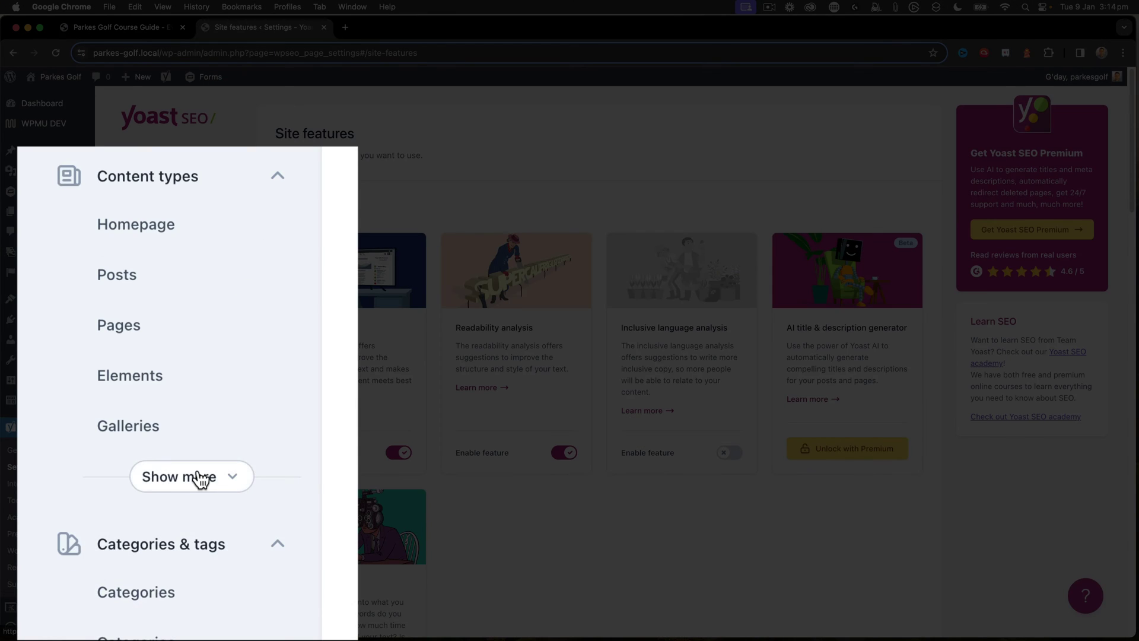
- Open Yoast's Holes content-type settings and compare them with the live Hole 18 page
click(184, 491)
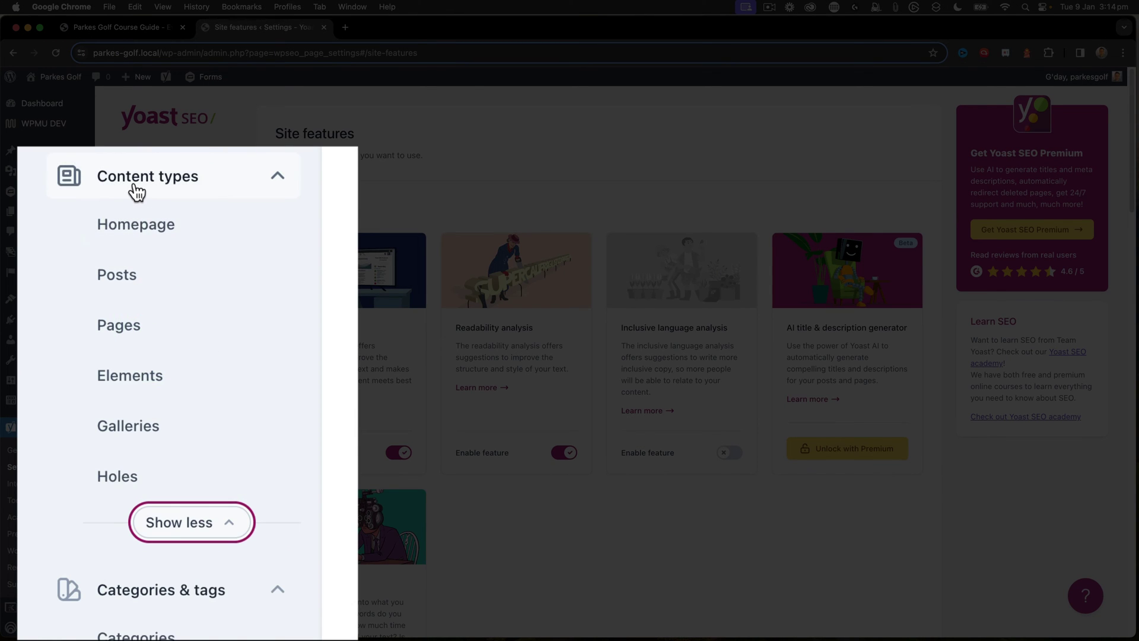
click(118, 478)
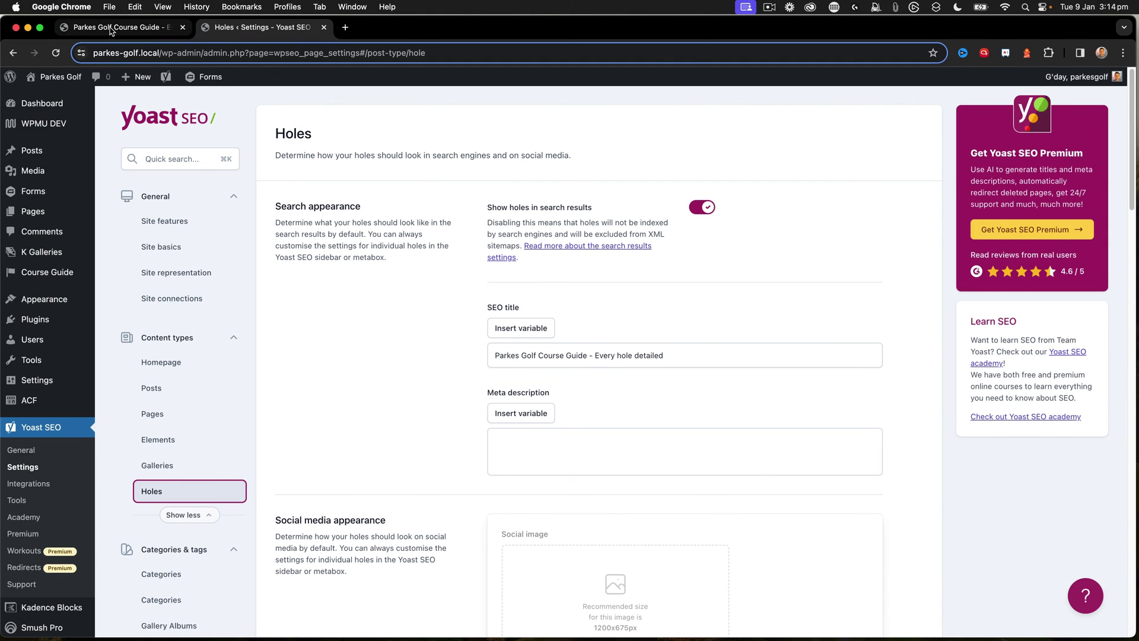
click(110, 30)
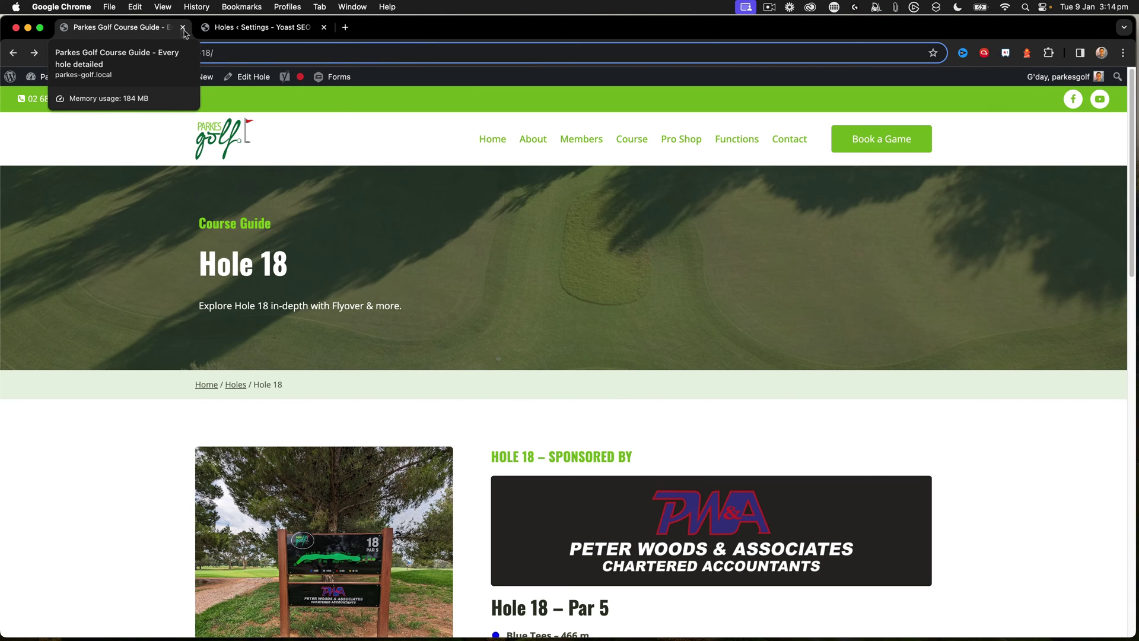
click(225, 28)
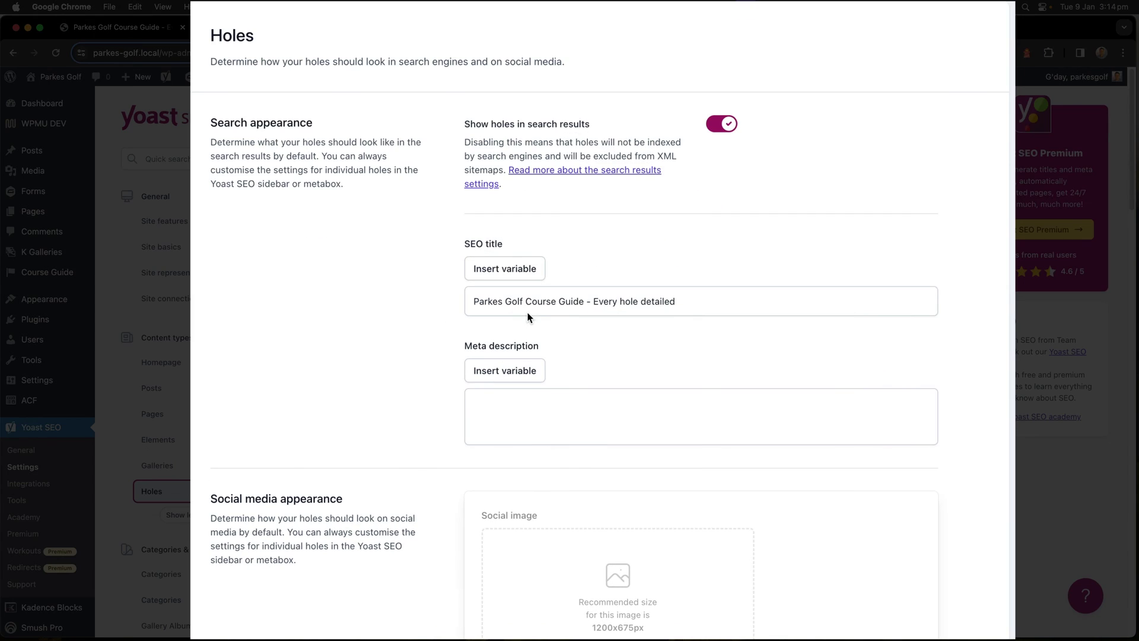
- Make the Holes breadcrumbs title Course Guide and reload Hole 18 to confirm it
scroll(346, 374, down, 10)
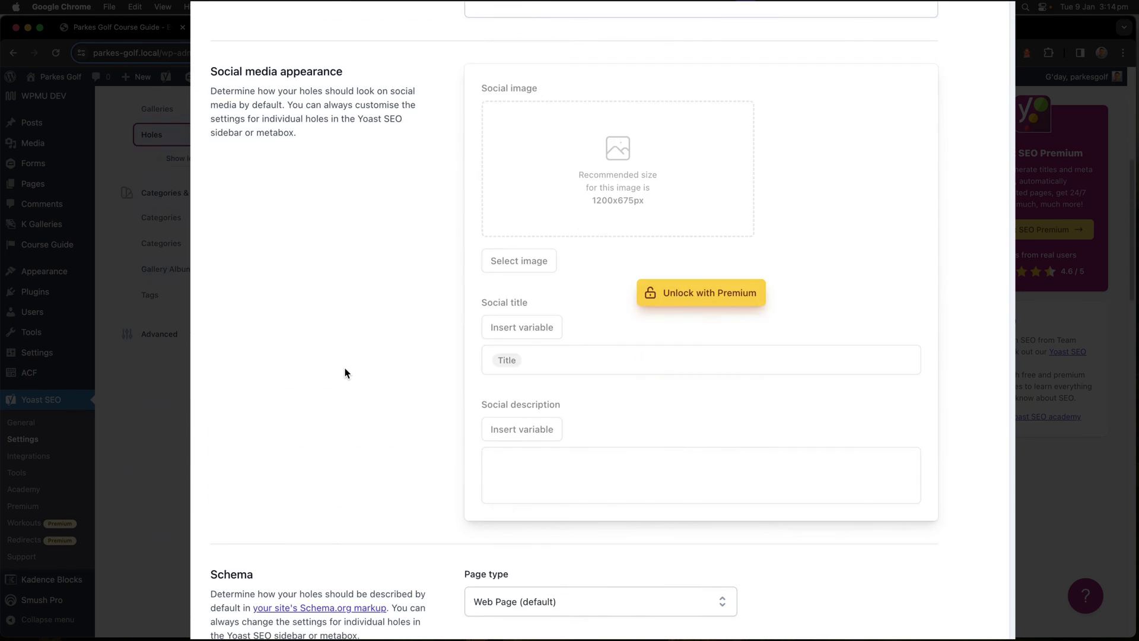
scroll(345, 373, down, 5)
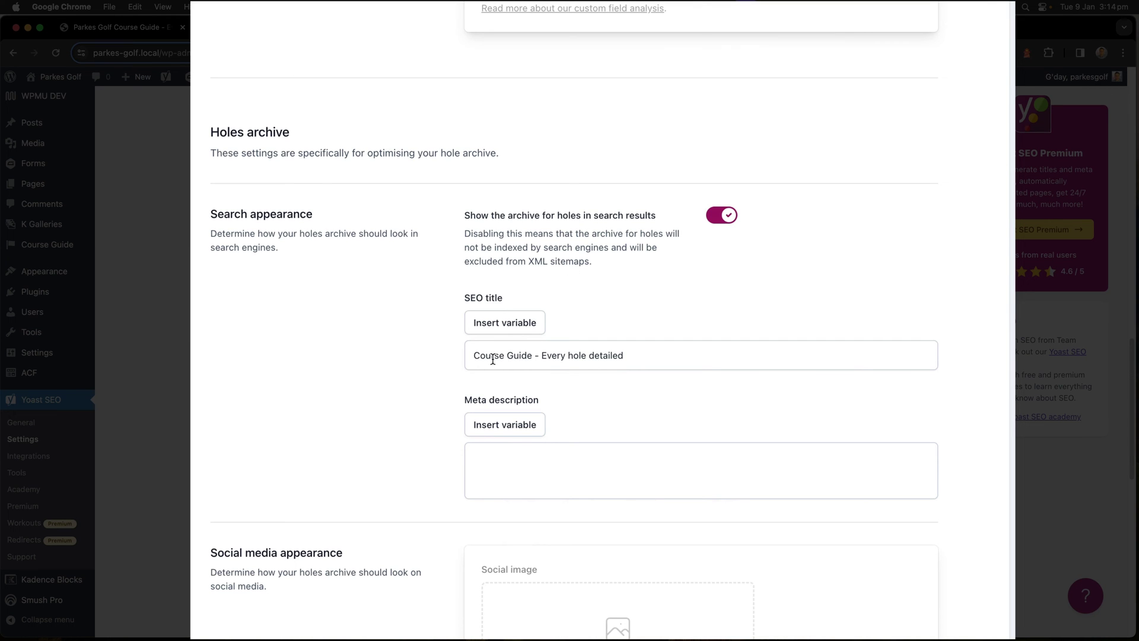
scroll(580, 352, down, 10)
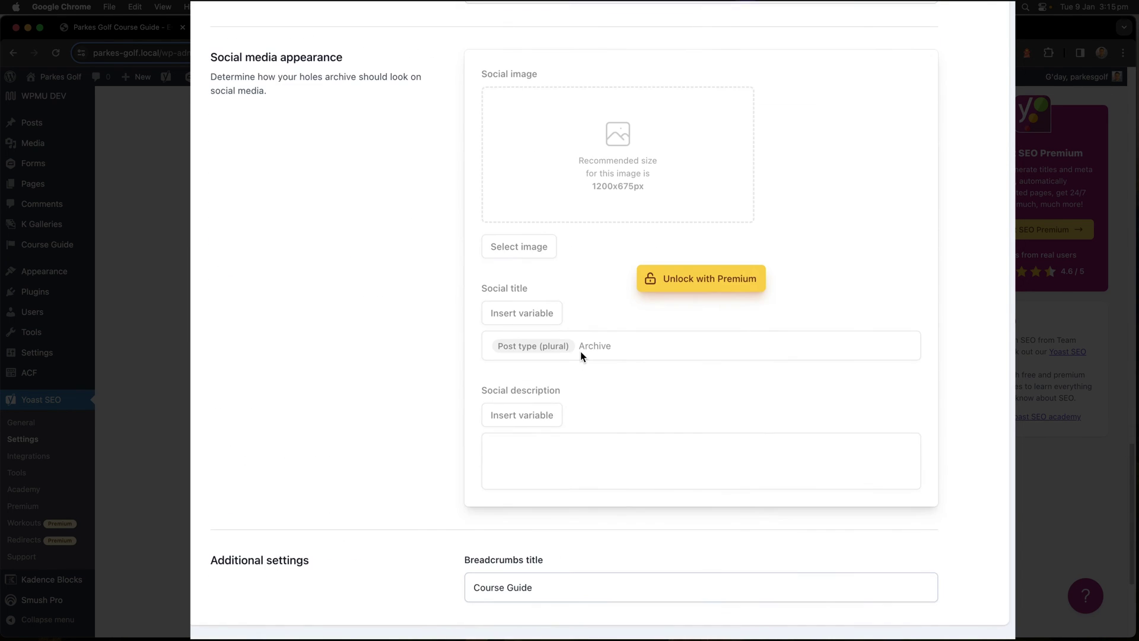
scroll(581, 352, down, 2)
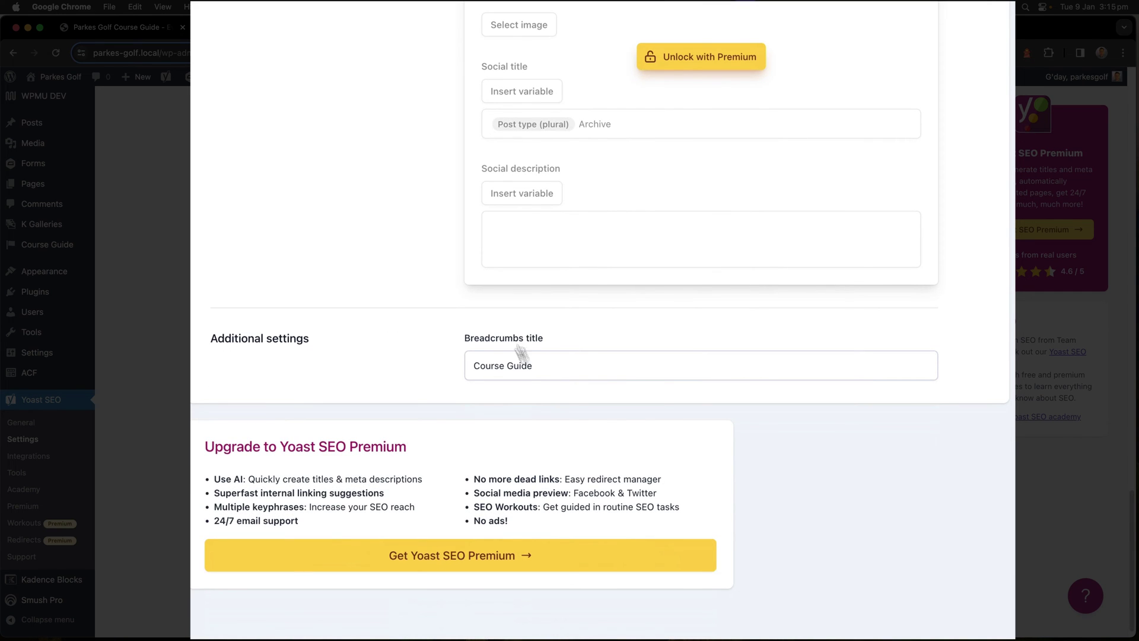
click(547, 370)
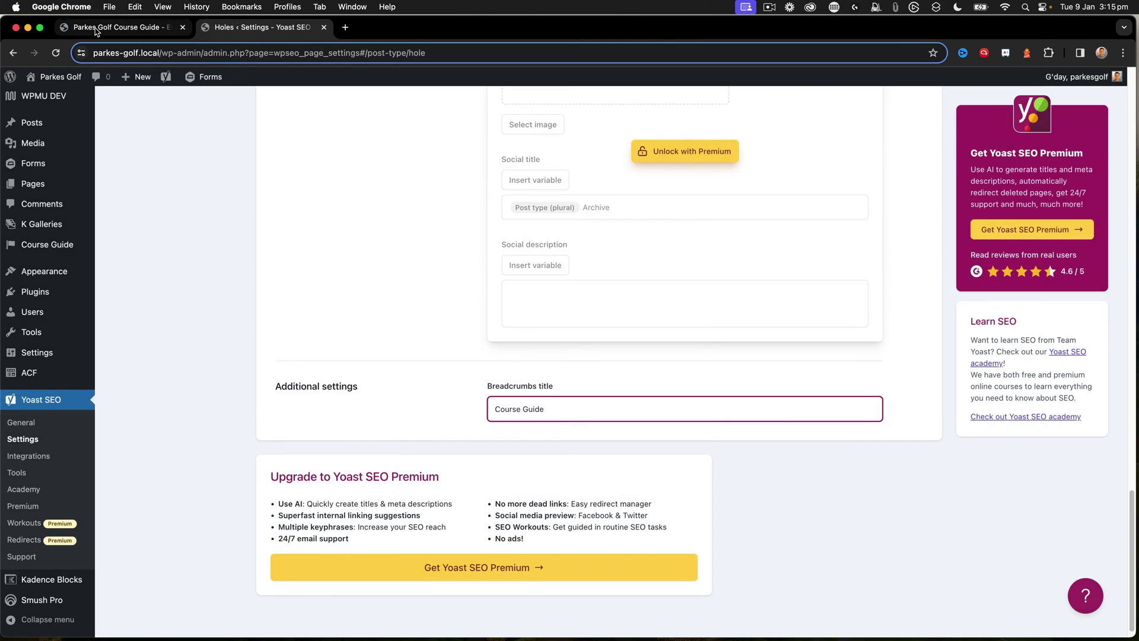
click(96, 28)
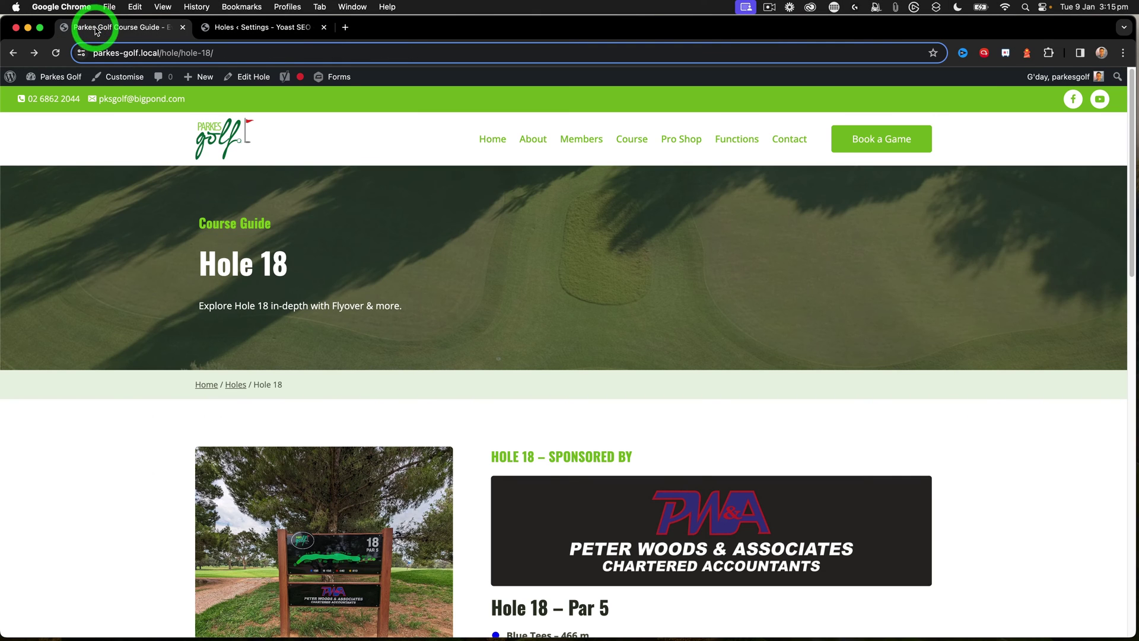
click(57, 54)
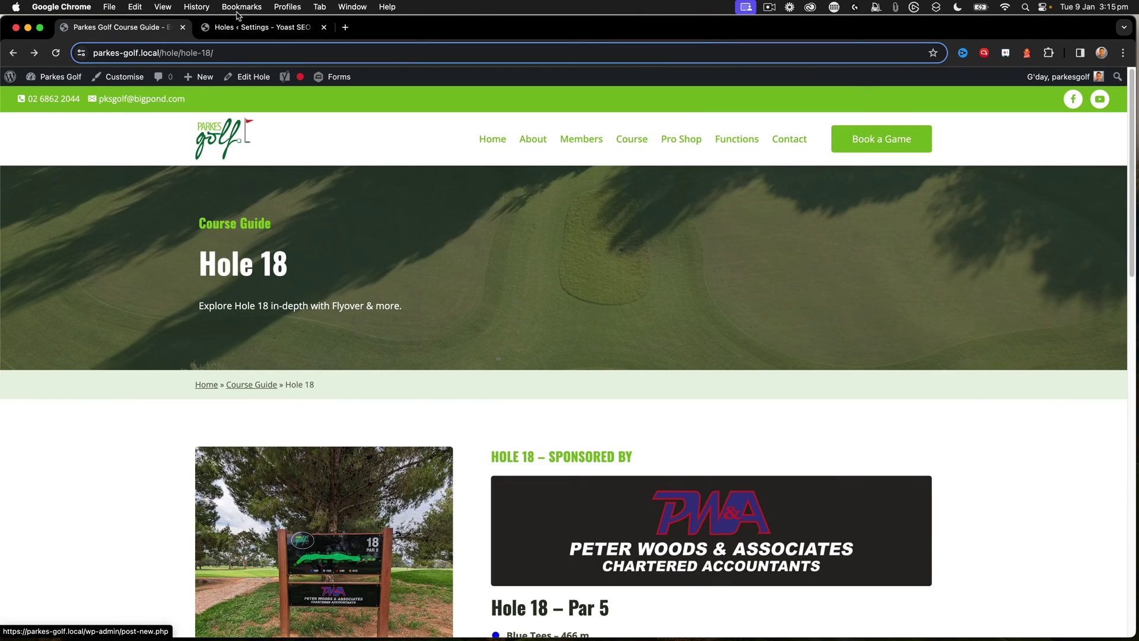
click(246, 28)
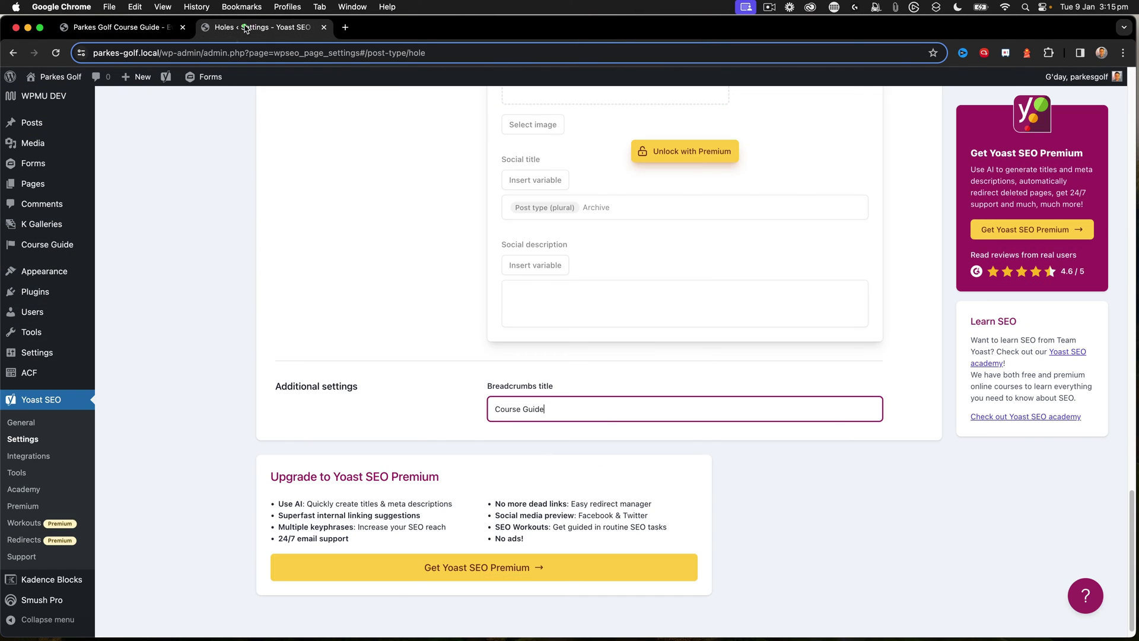
- Open the Breadcrumbs settings under Yoast's Advanced group
scroll(530, 392, up, 20)
scroll(343, 400, down, 5)
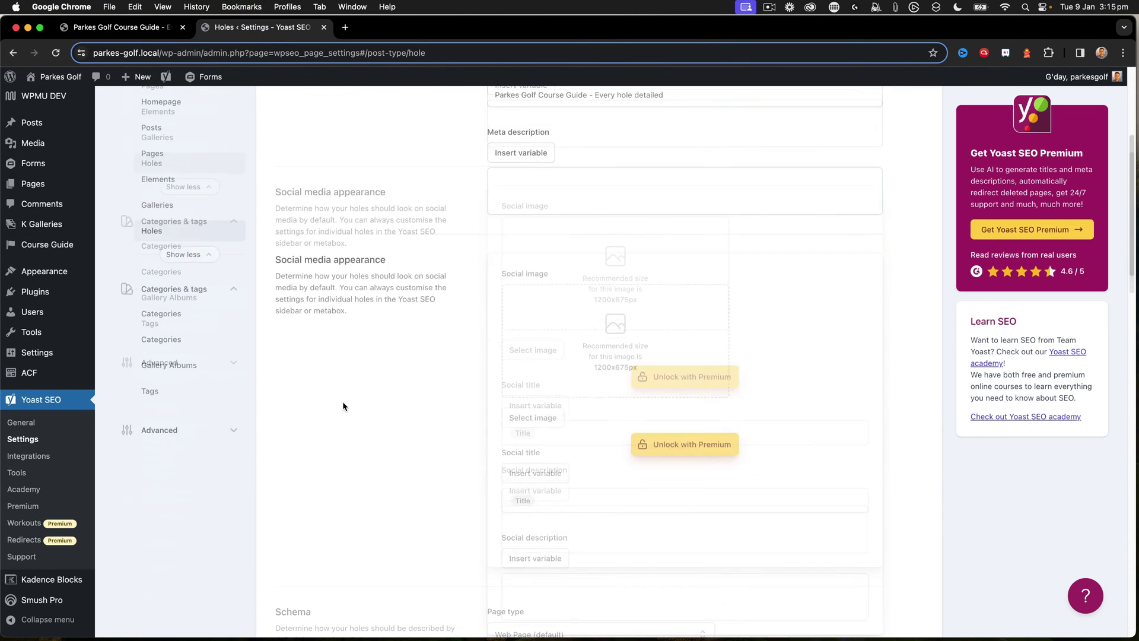
click(131, 365)
click(158, 412)
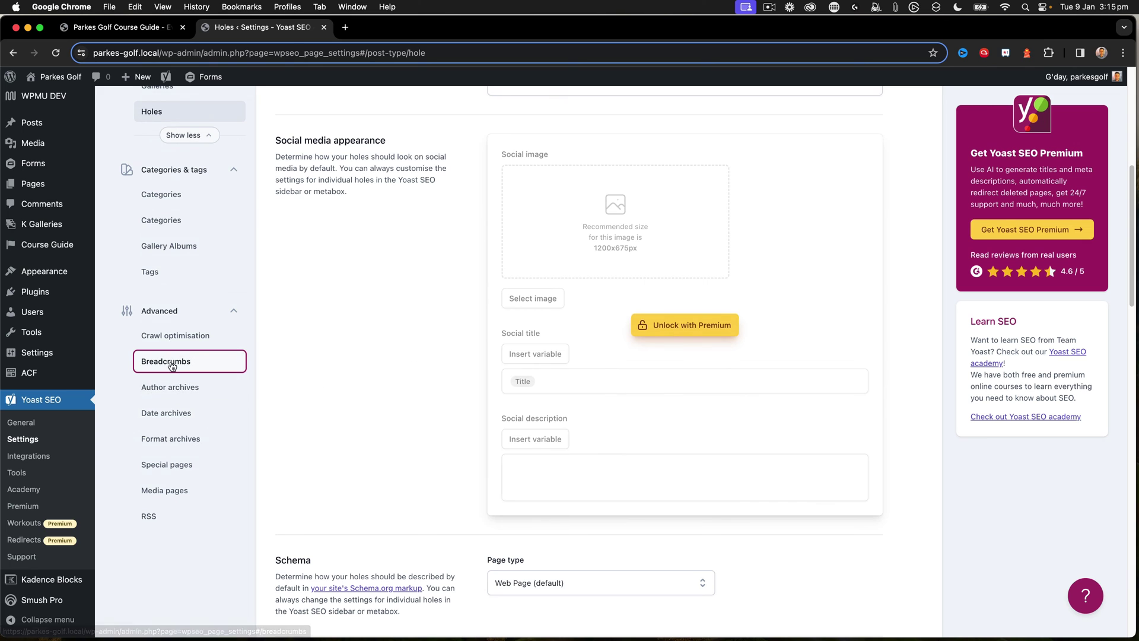
- Replace the breadcrumb separator with / and save the change
click(172, 363)
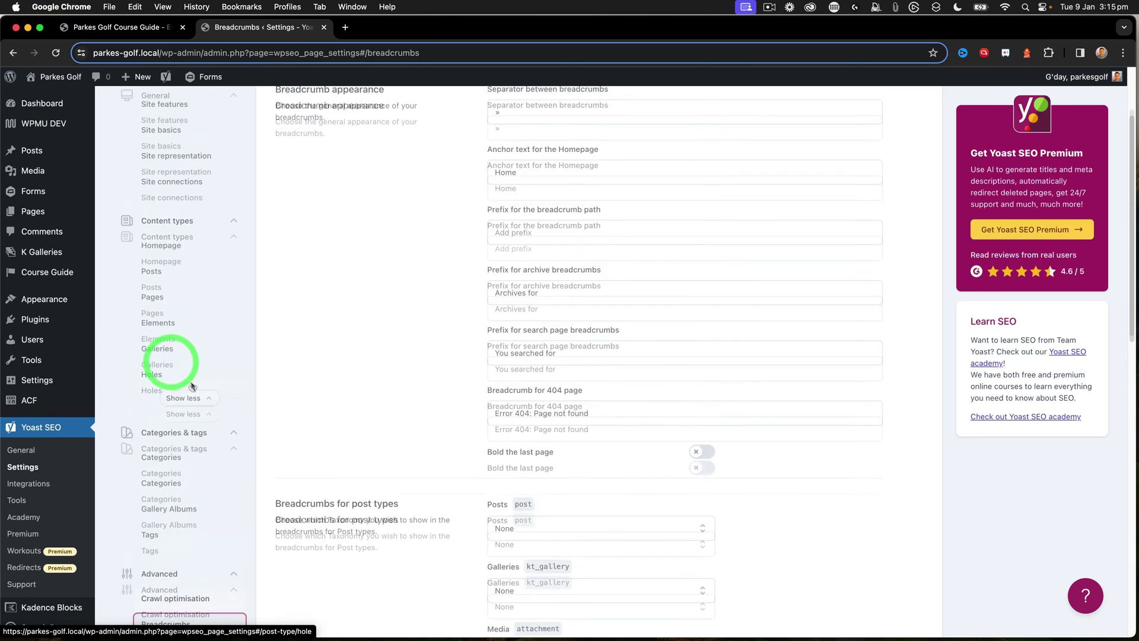
click(505, 231)
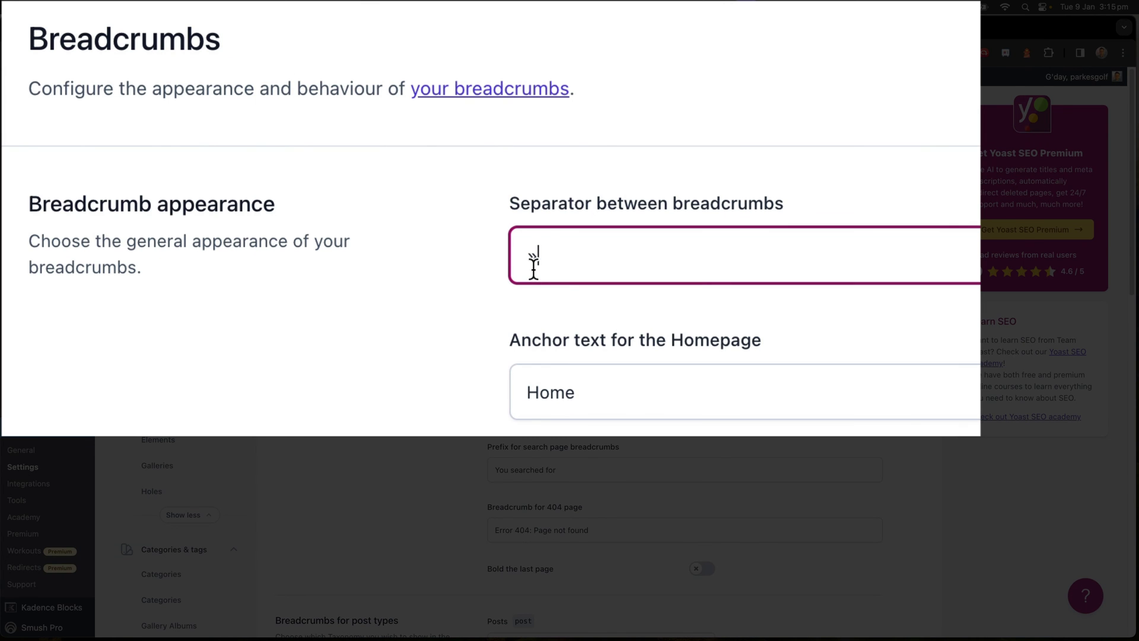
key(BackSpace)
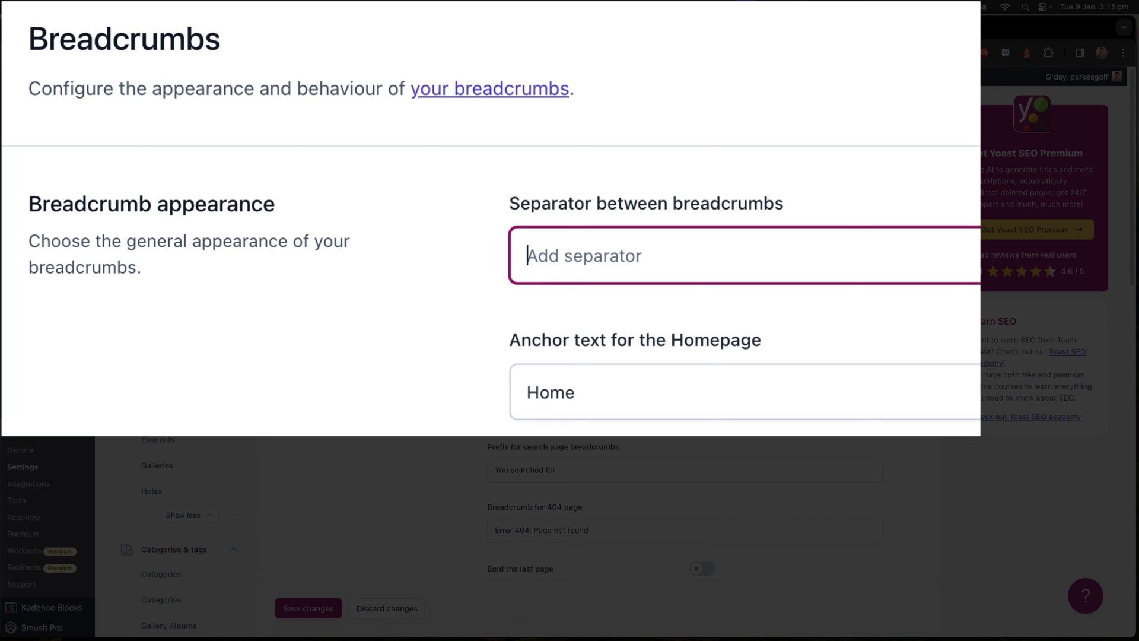
text(/)
click(300, 608)
- Reload Hole 18 to confirm 'Home / Course Guide / Hole 18', then return to Breadcrumbs settings
click(112, 26)
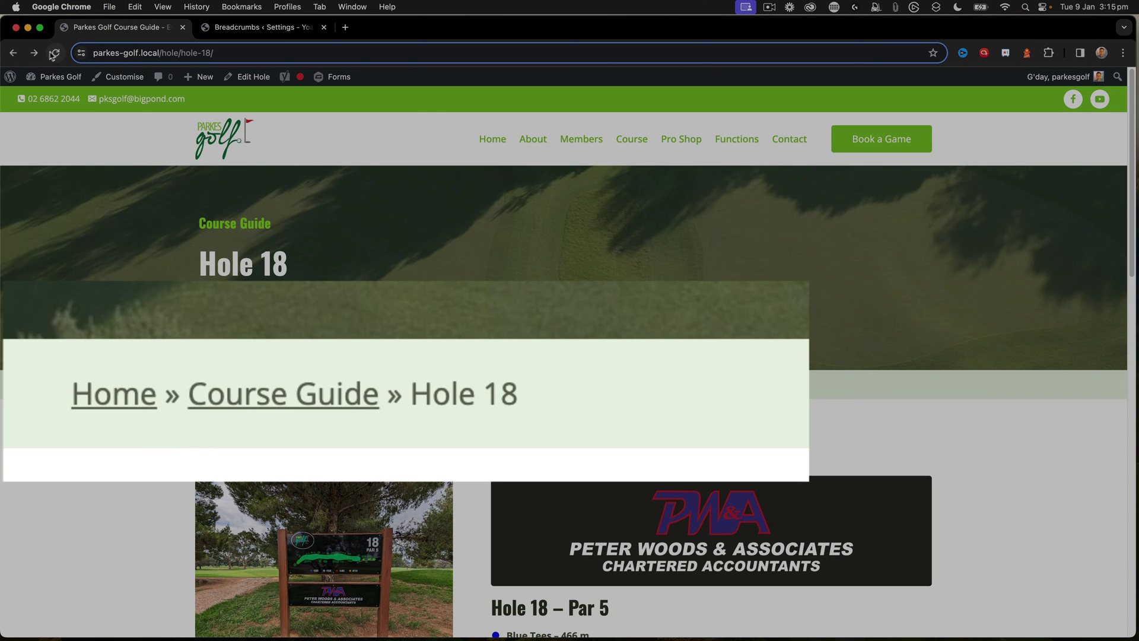
click(56, 52)
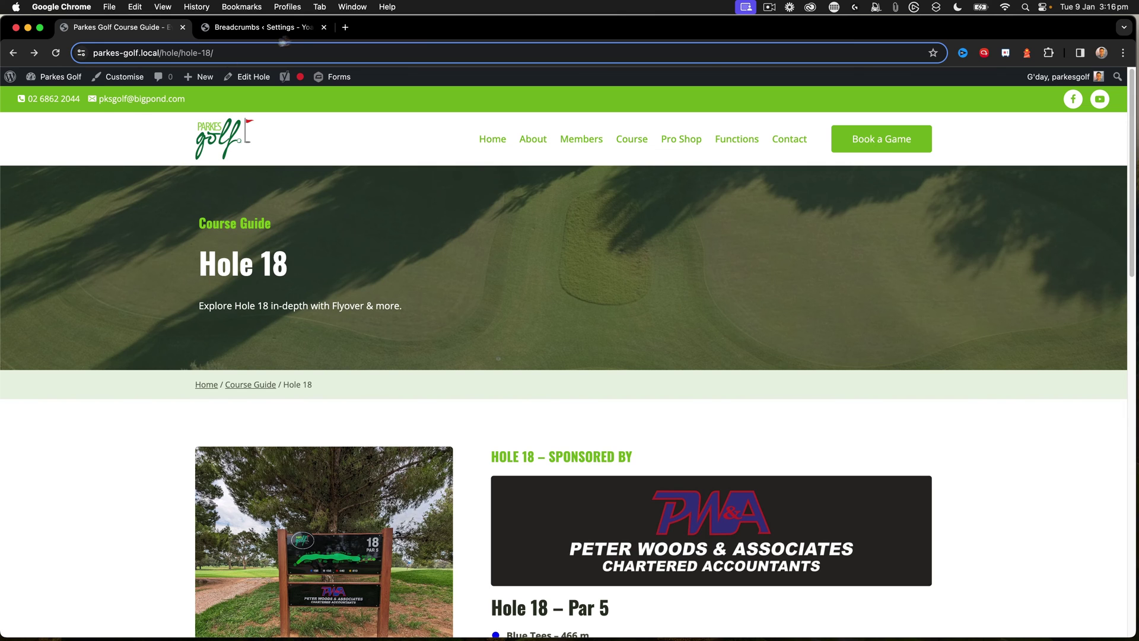
click(295, 29)
- Scroll through the Yoast Breadcrumbs settings page
scroll(329, 421, down, 5)
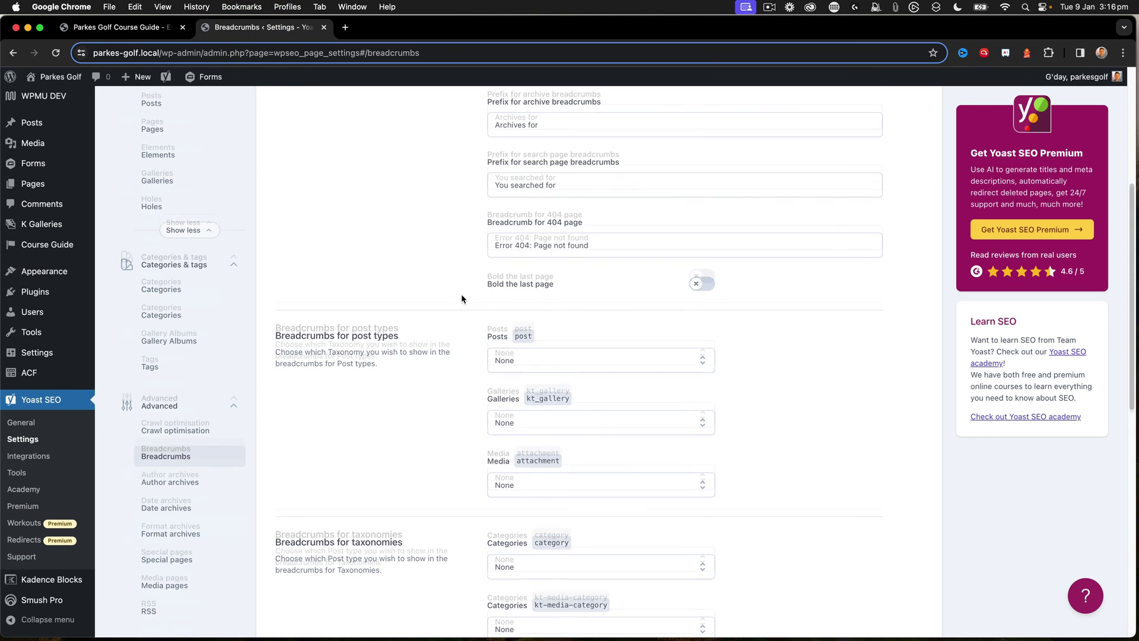
scroll(461, 308, down, 7)
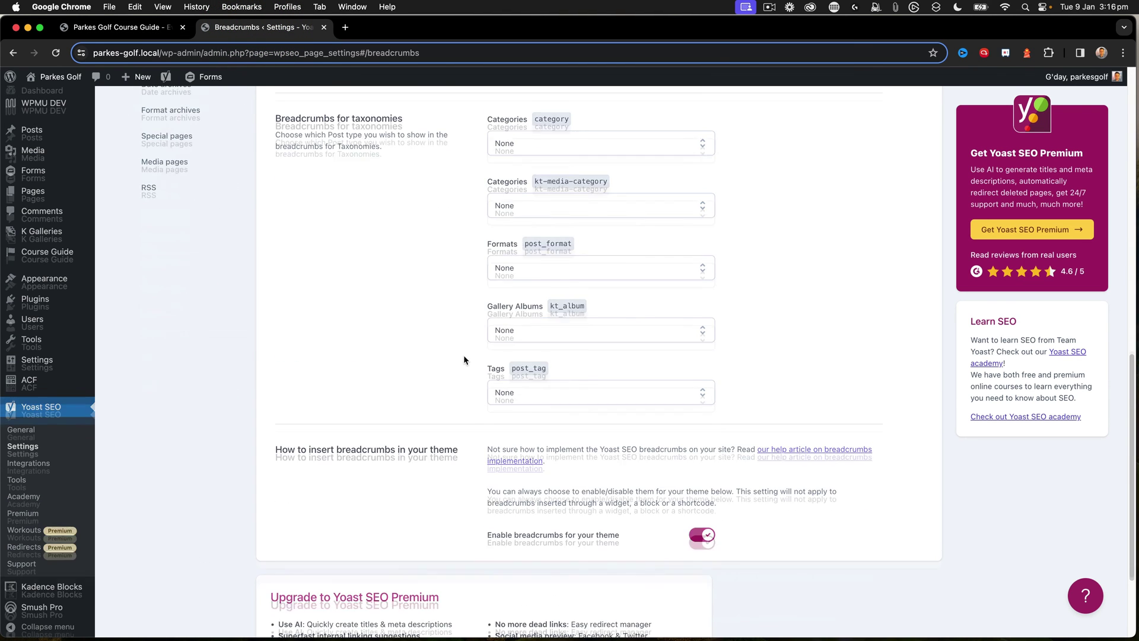
scroll(464, 358, up, 5)
scroll(464, 358, down, 3)
scroll(464, 359, up, 5)
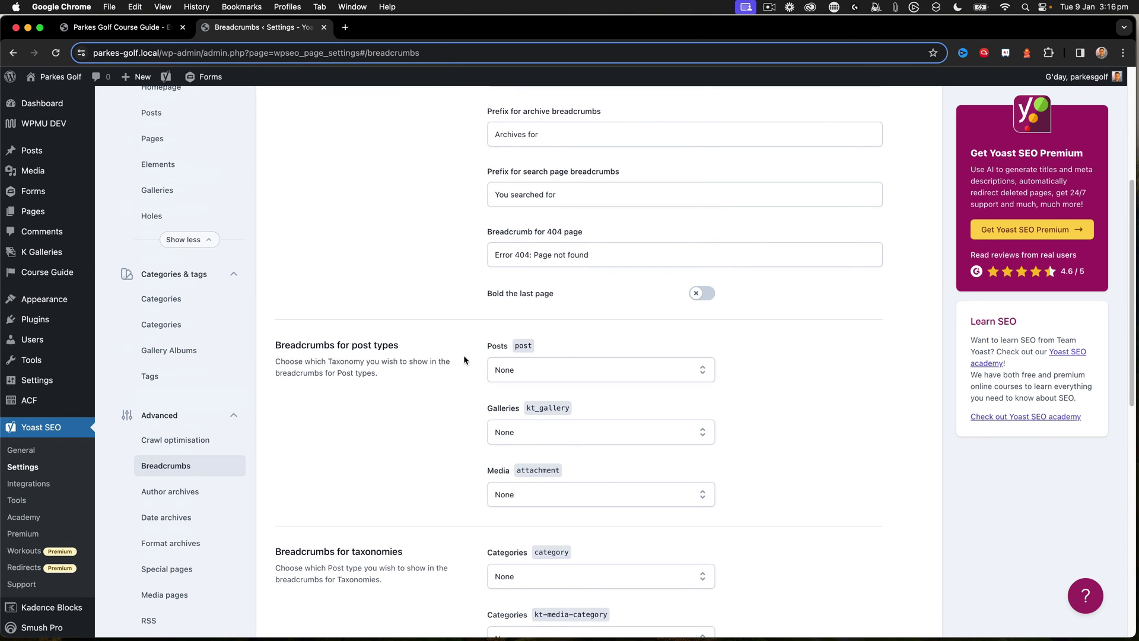
scroll(464, 359, up, 5)
- Open Site basics via Site features and review the website name and title separators
click(163, 220)
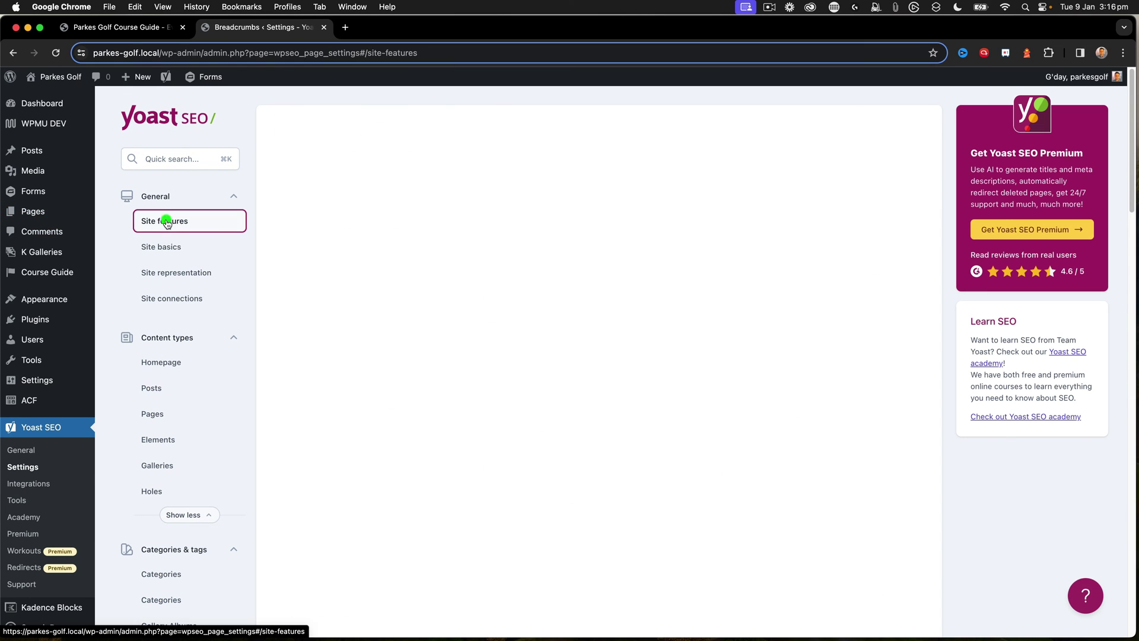
click(164, 248)
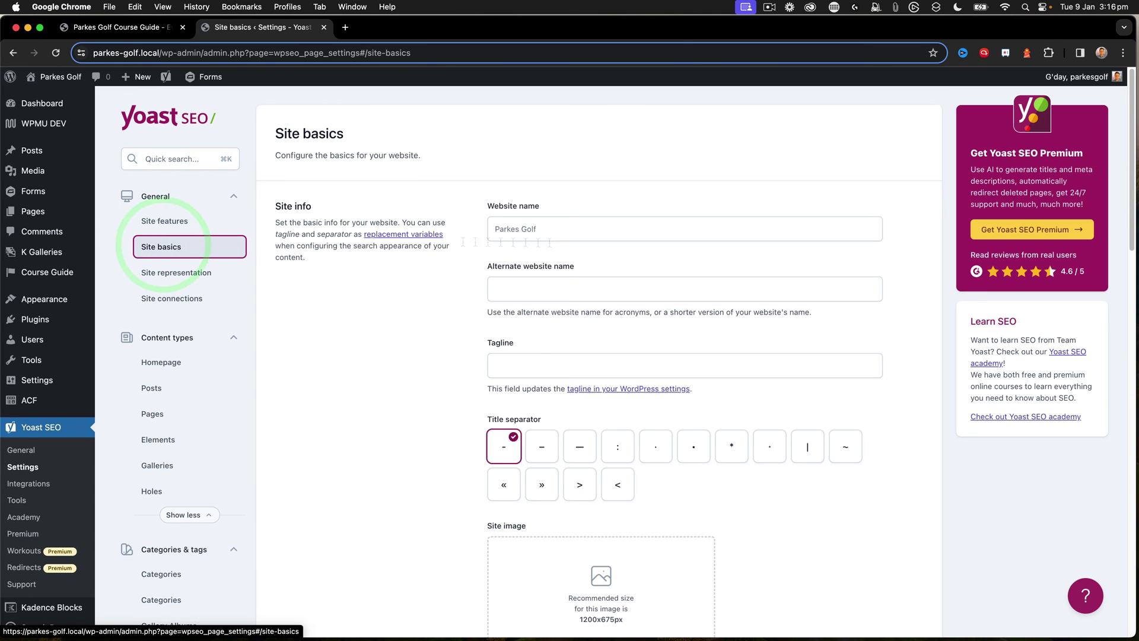
scroll(501, 230, down, 4)
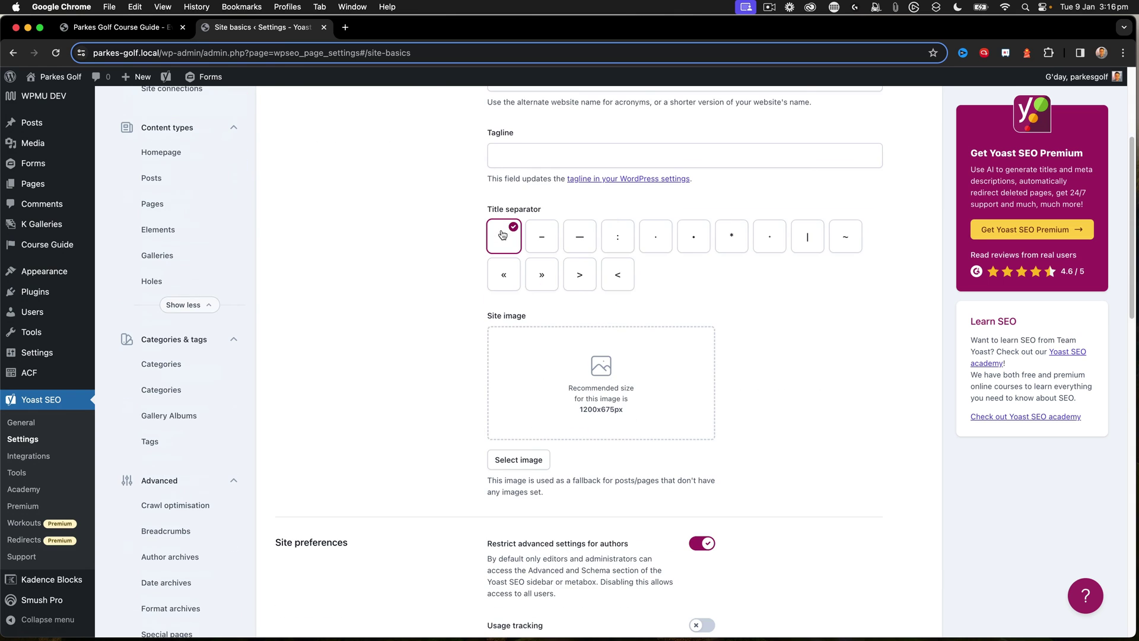
scroll(501, 233, down, 3)
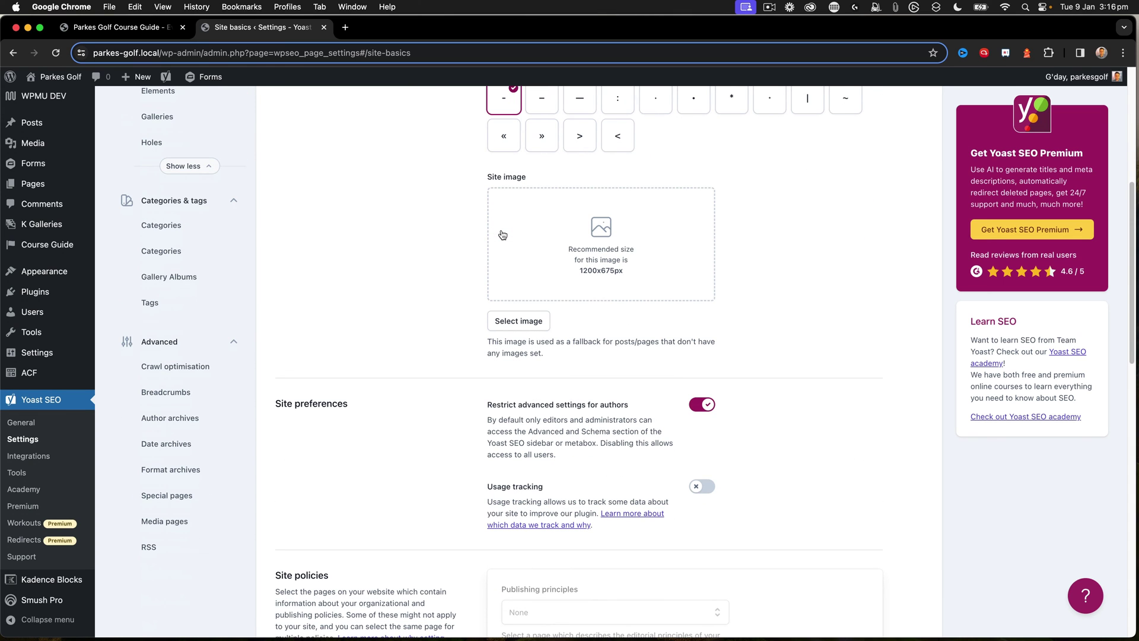
scroll(502, 234, down, 5)
scroll(502, 231, up, 11)
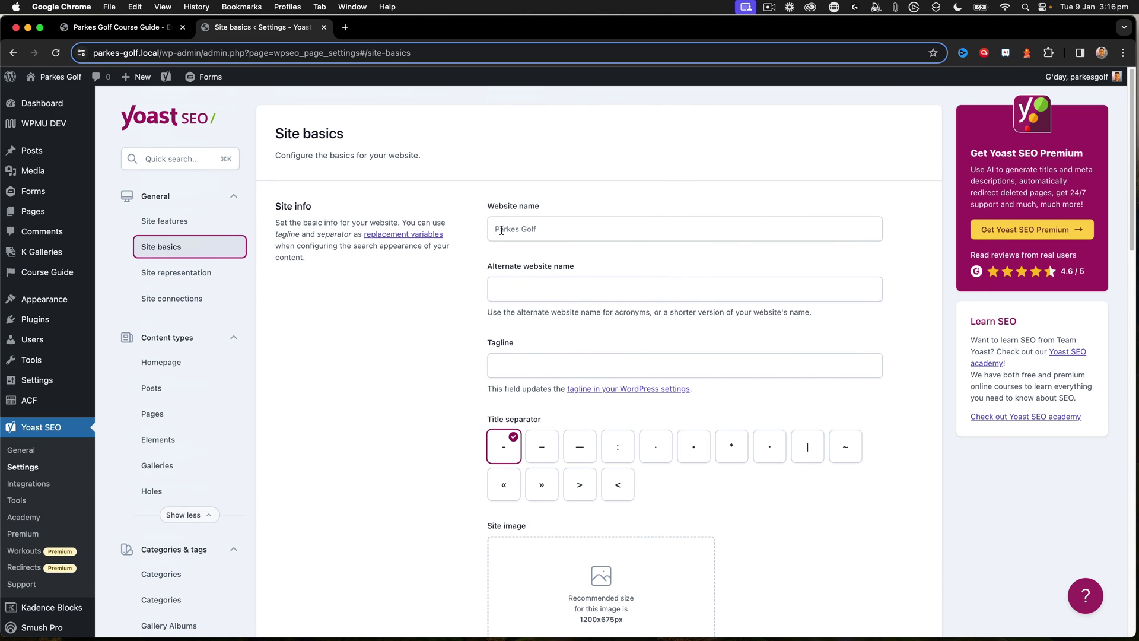
- Start Yoast's first-time configuration from the Installed Plugins list
mouse_move(71, 319)
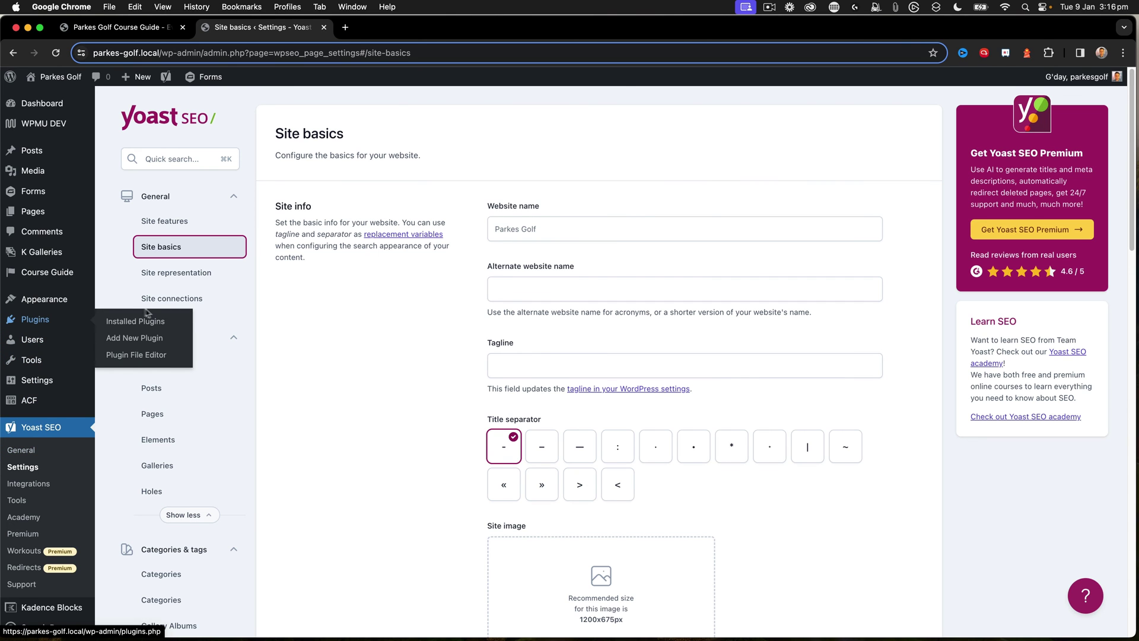
click(136, 321)
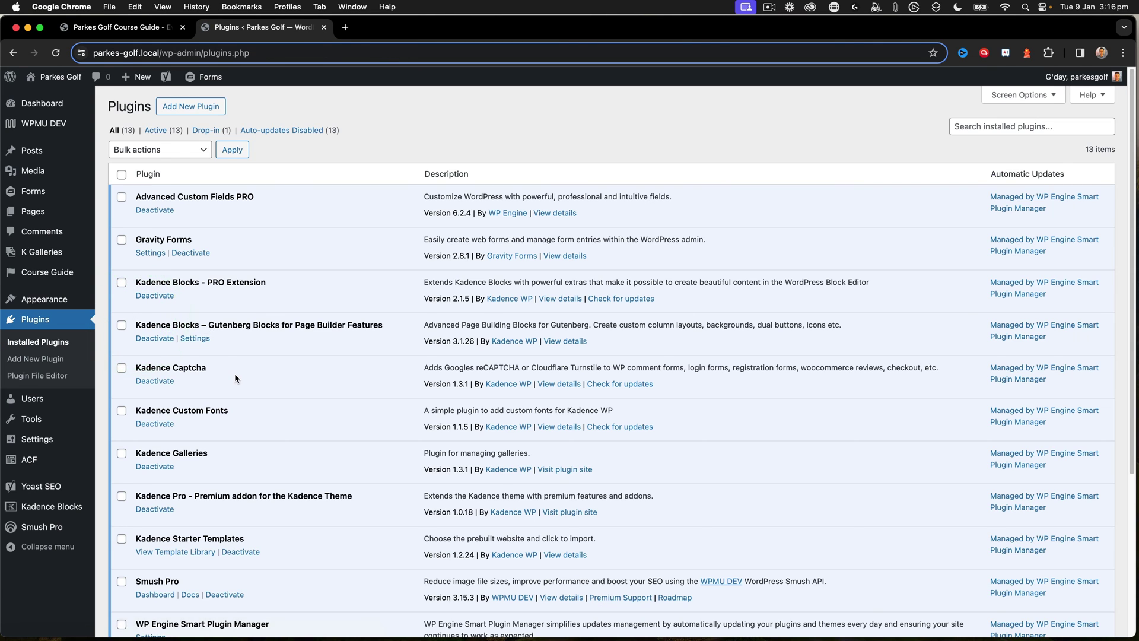
scroll(234, 373, down, 5)
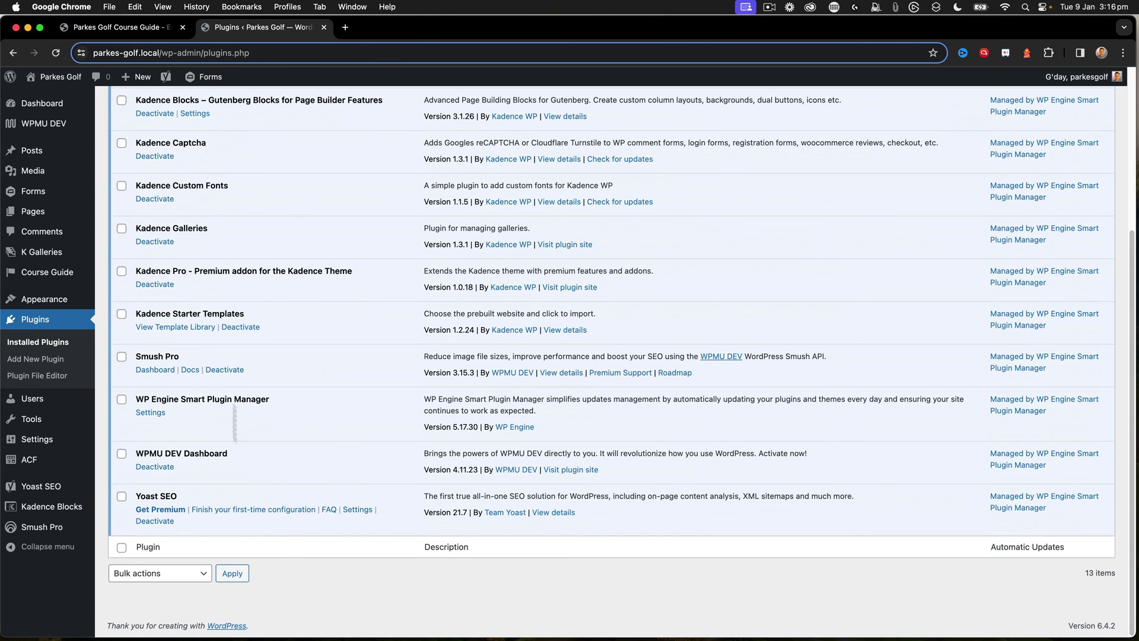
click(215, 510)
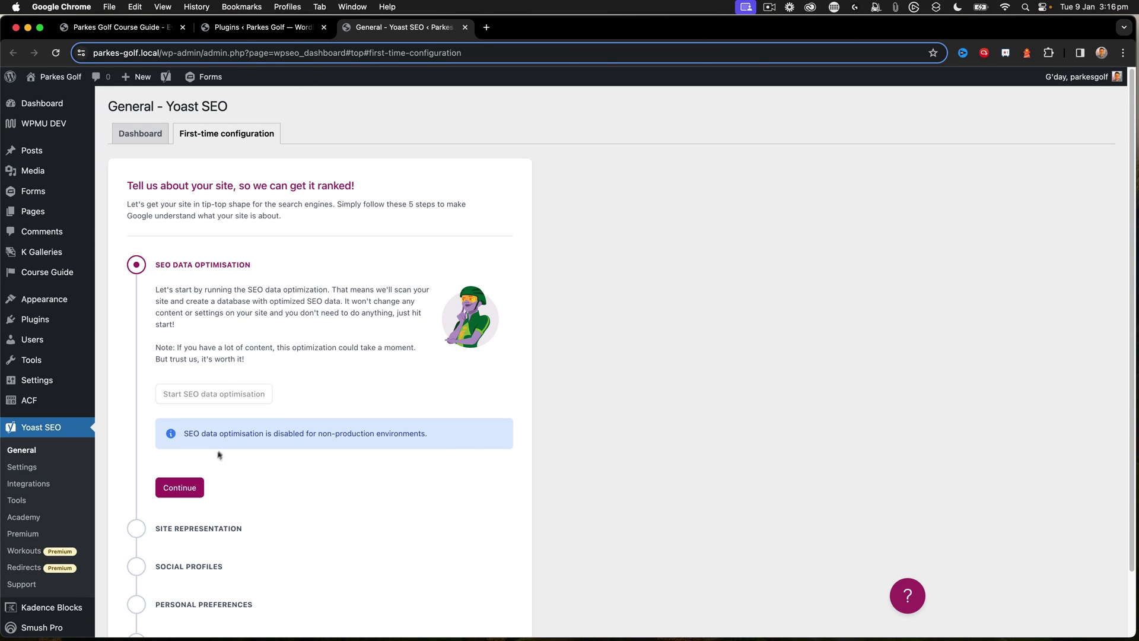
- Continue past SEO data optimisation and save the site representation step
click(181, 488)
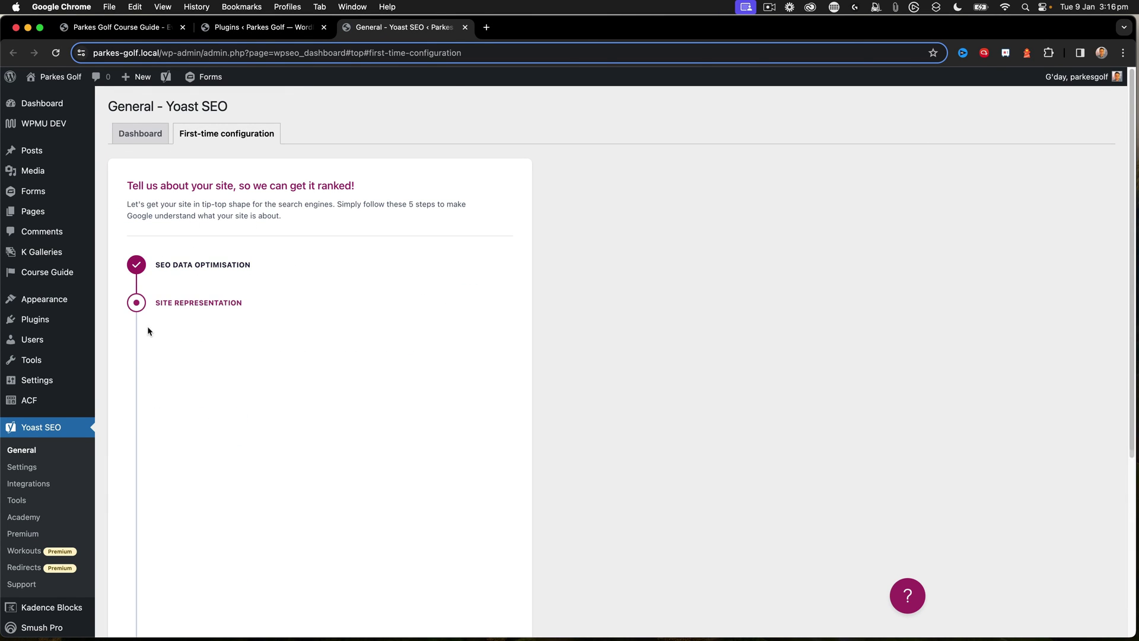
scroll(188, 308, down, 3)
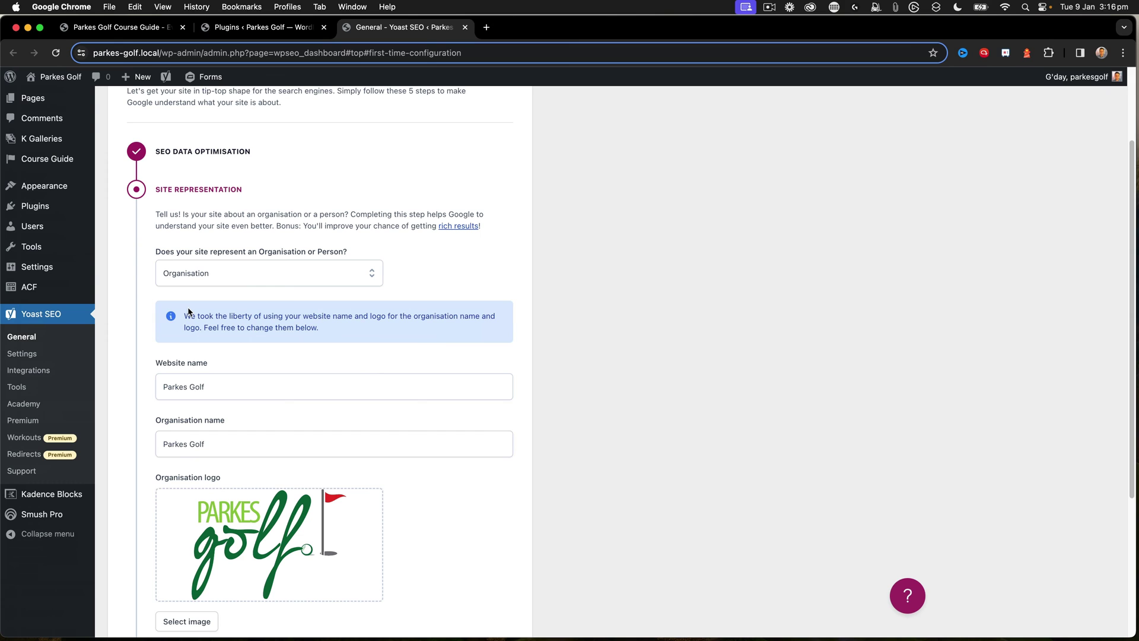
scroll(188, 311, down, 3)
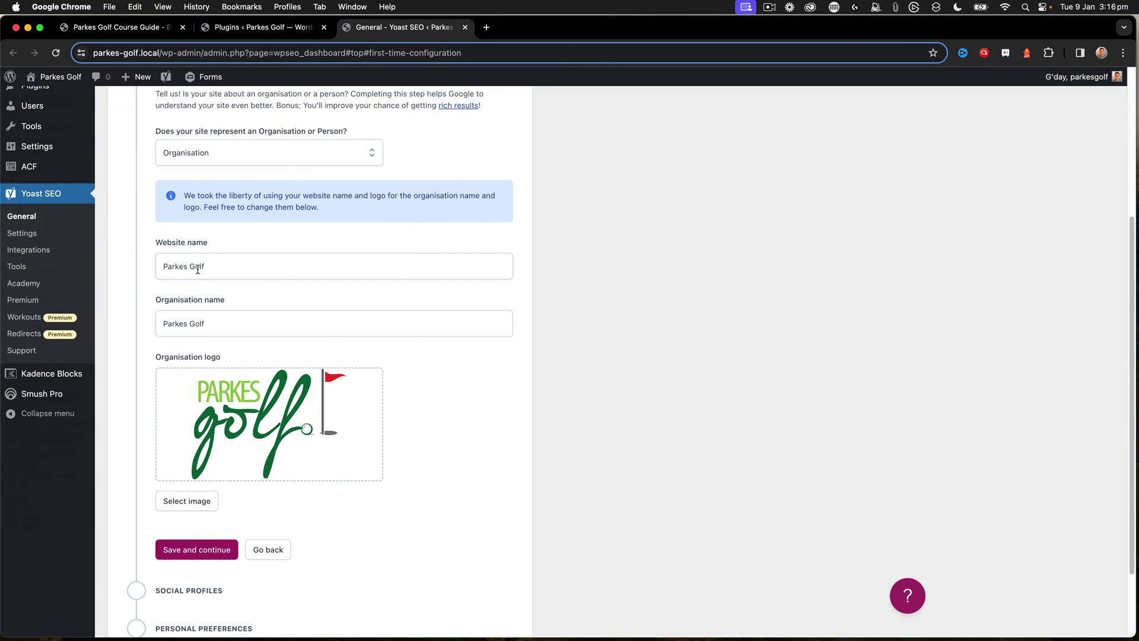
scroll(214, 356, down, 2)
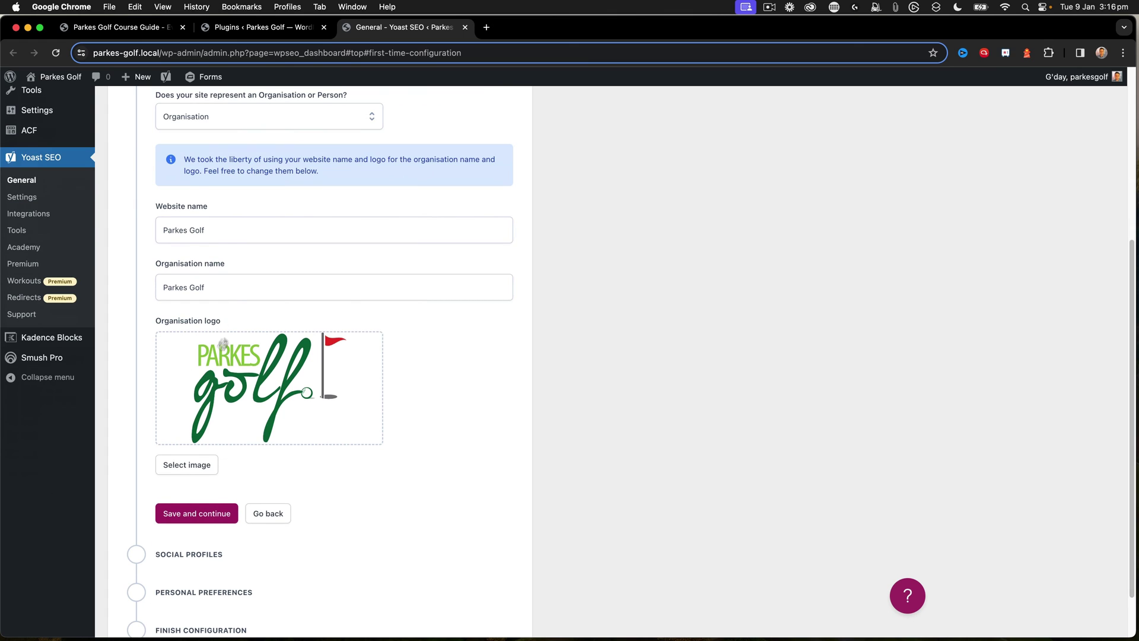
scroll(229, 371, down, 2)
click(195, 452)
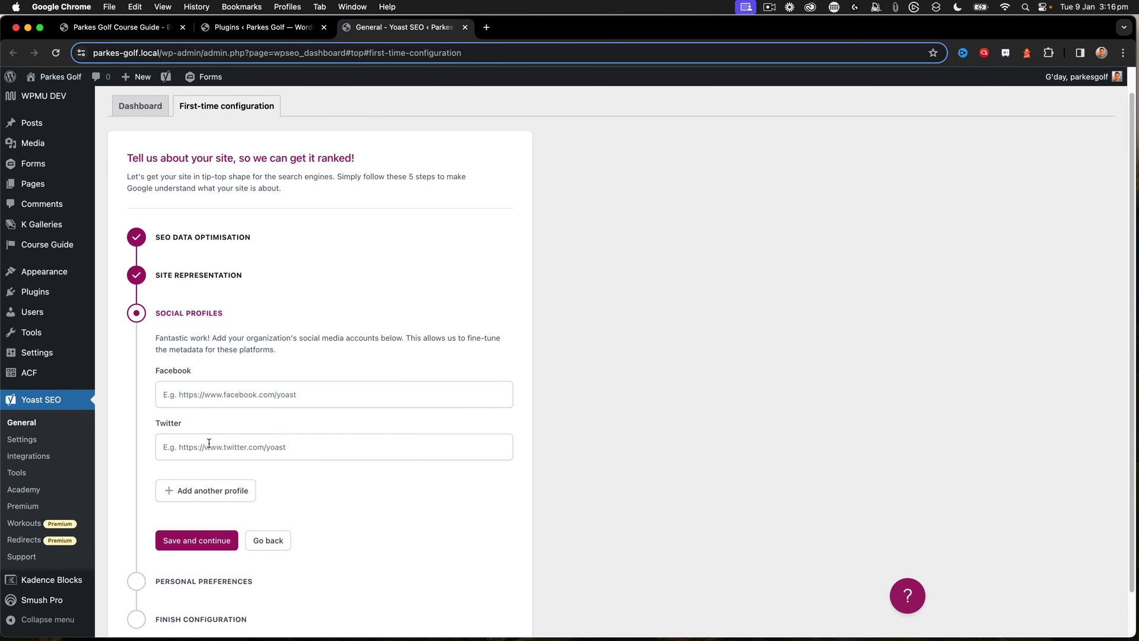
- Save the social profiles and personal preferences steps to finish the configuration
scroll(206, 445, down, 2)
click(198, 490)
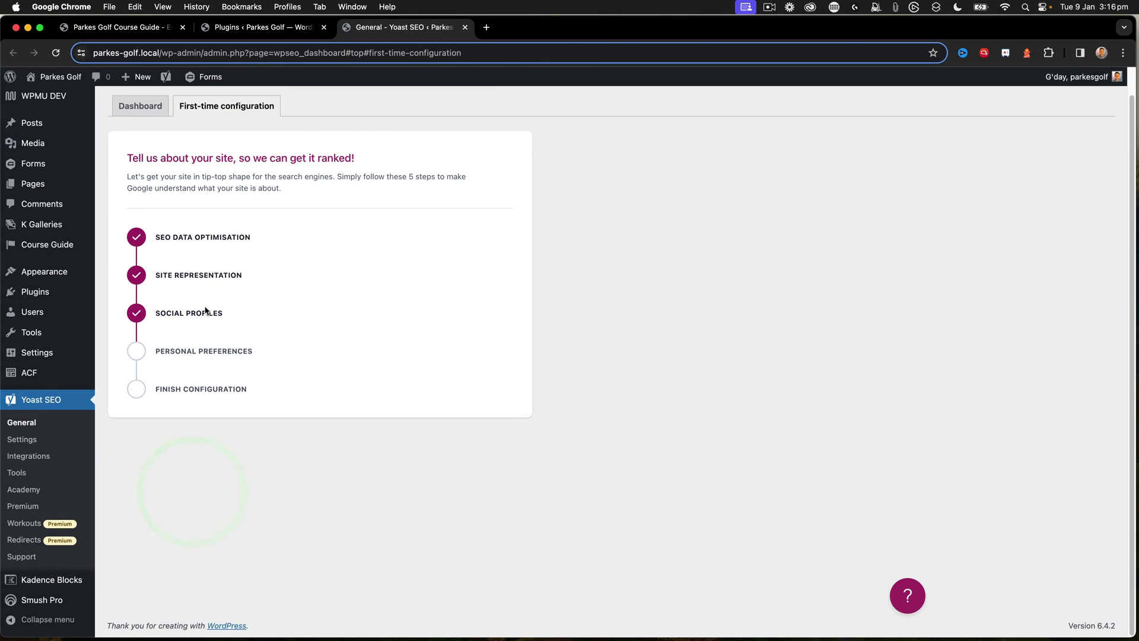
scroll(180, 344, down, 3)
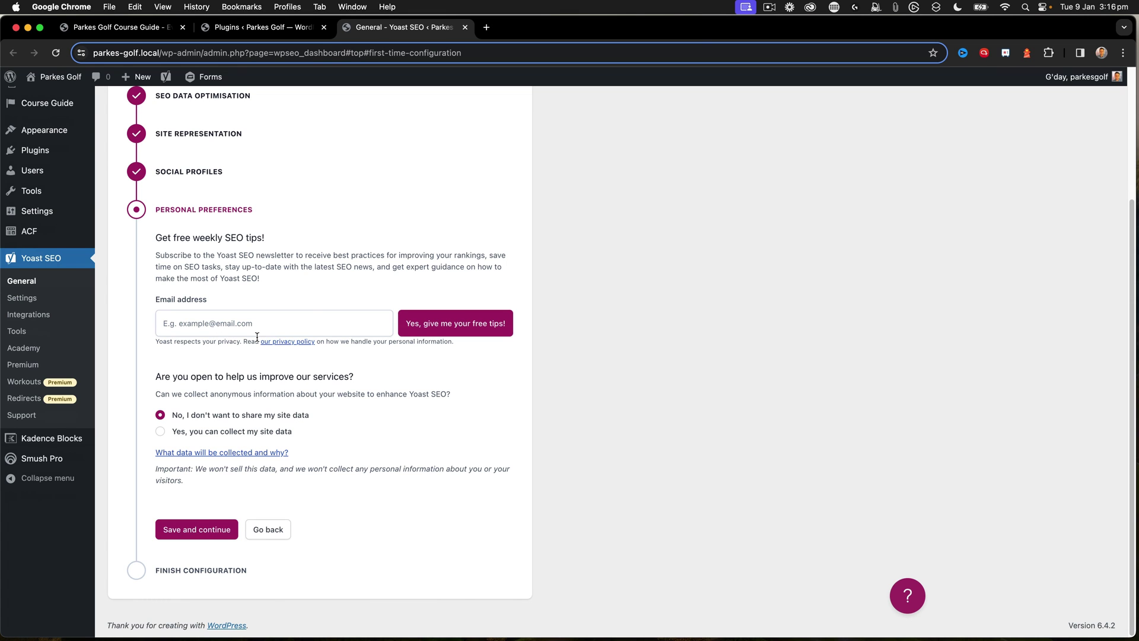
click(191, 526)
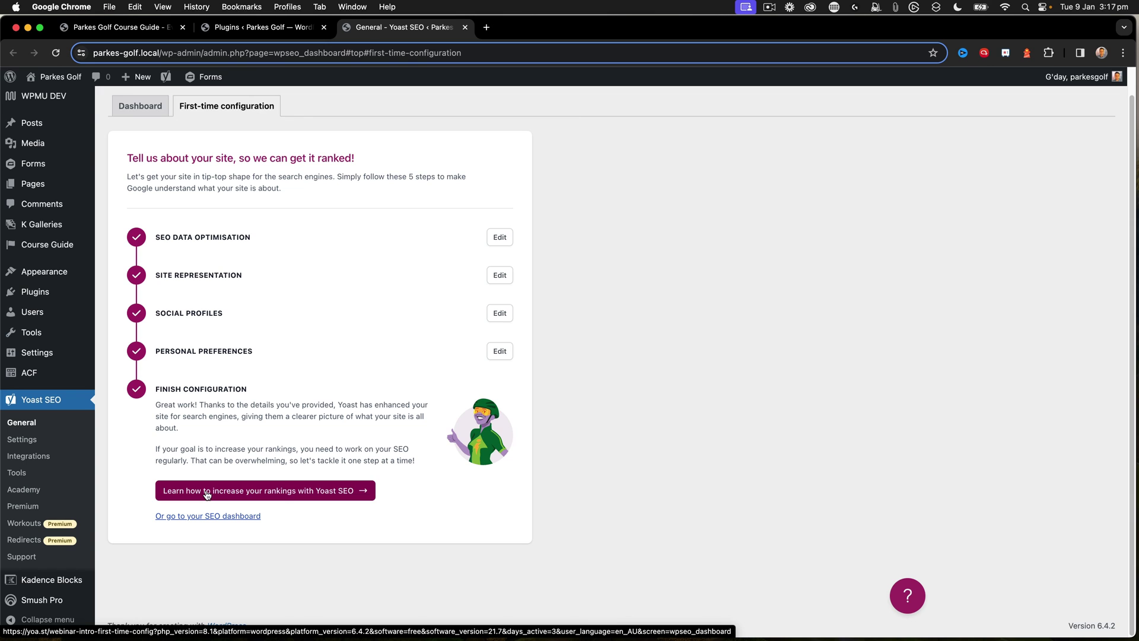
mouse_move(52, 83)
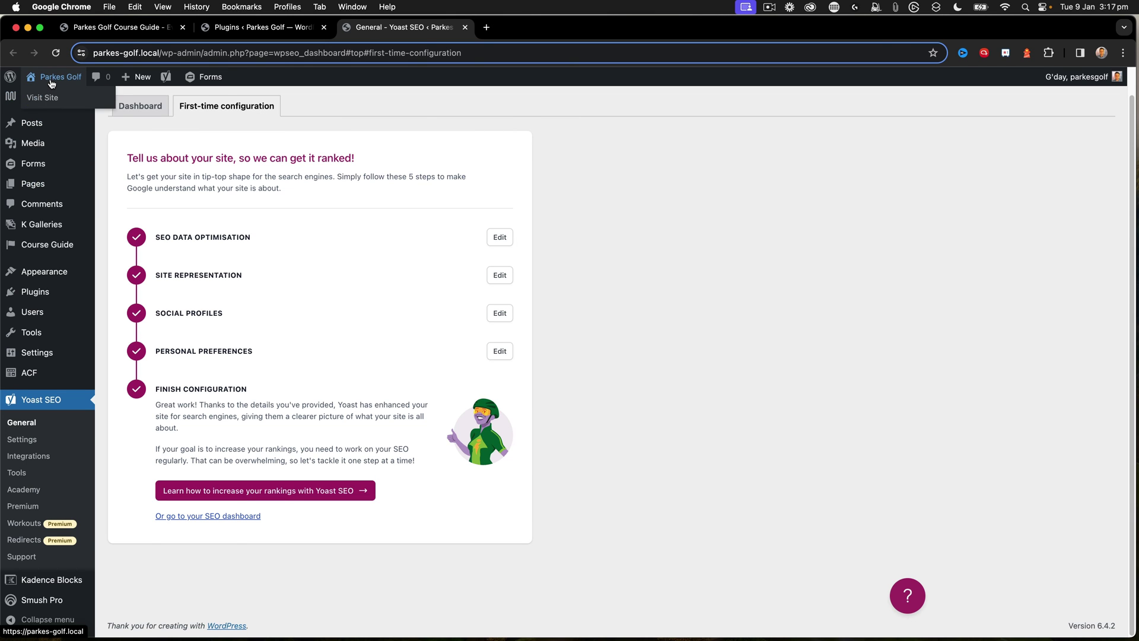